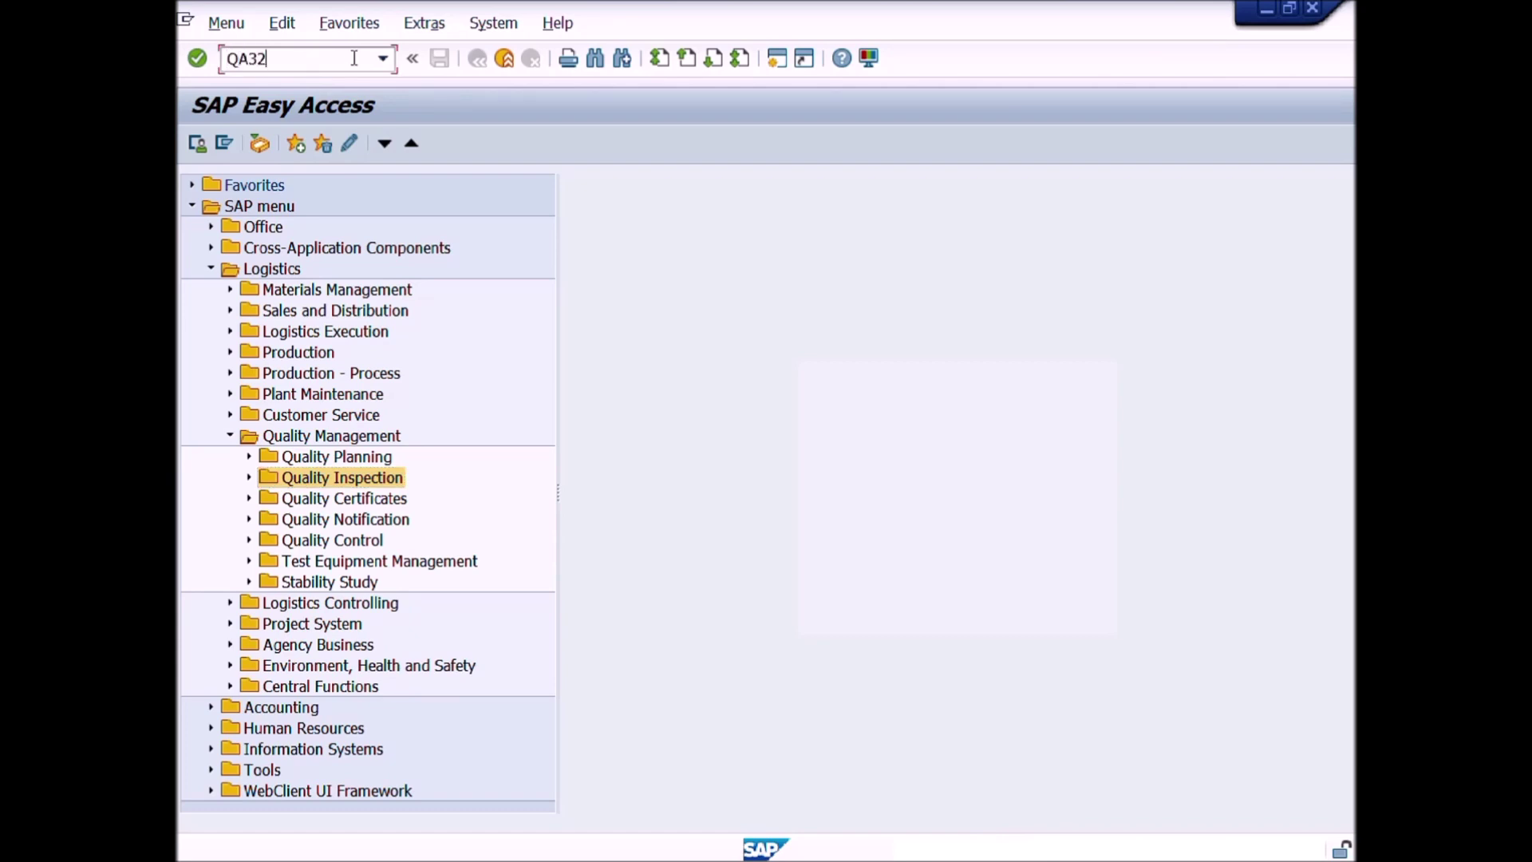
- Run QA32 to reach the Inspection Lot Selection screen for plant 1000
left_click(197, 59)
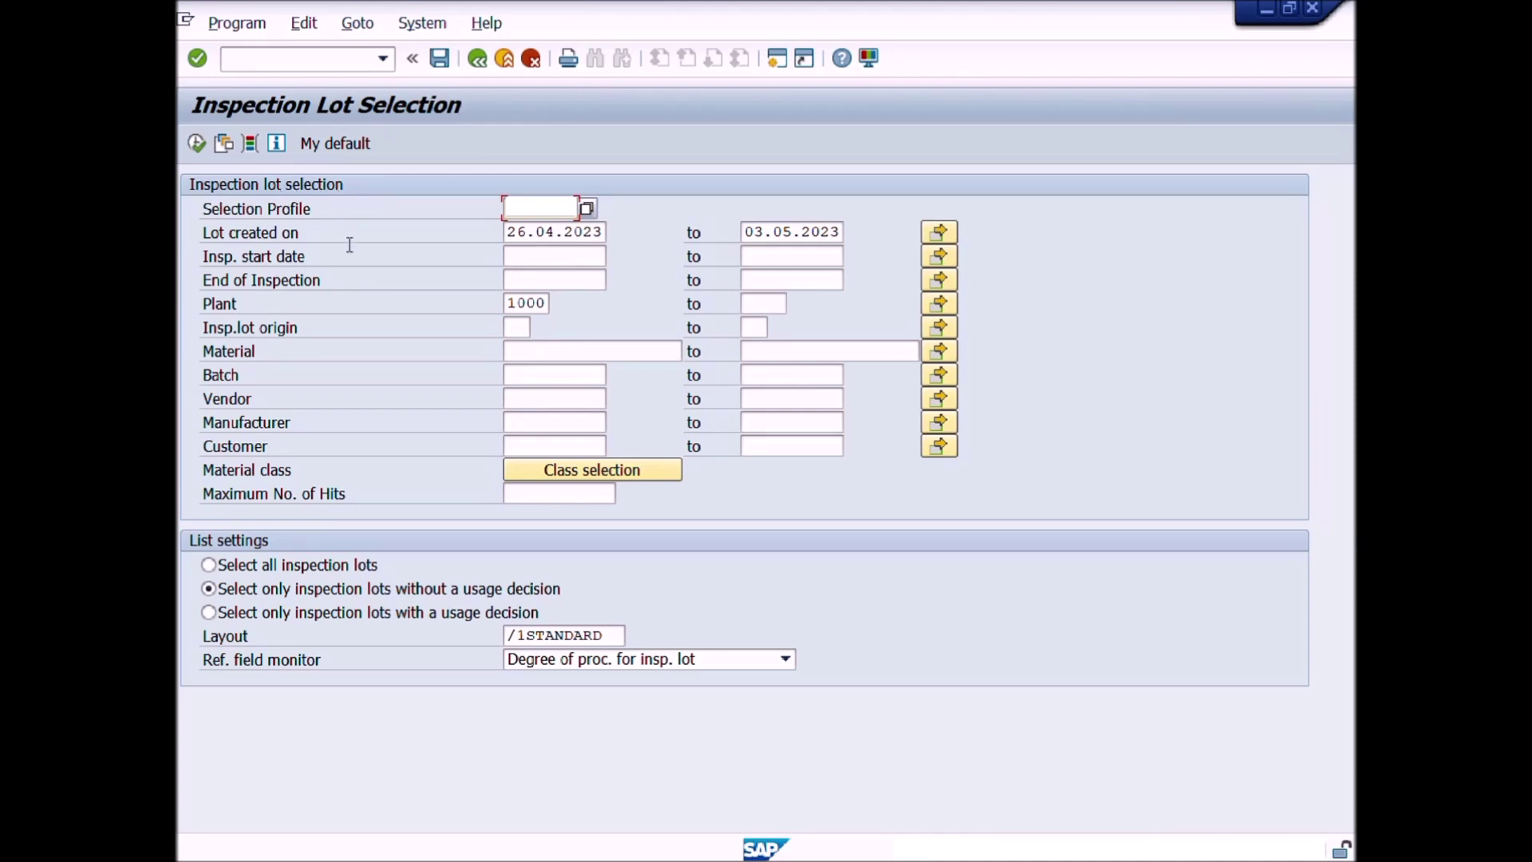
- Clear the Lot created on start date and review the plant, origin, material and partner criteria
key("Tab")
key("Delete")
left_click(519, 310)
left_click(516, 326)
left_click(540, 350)
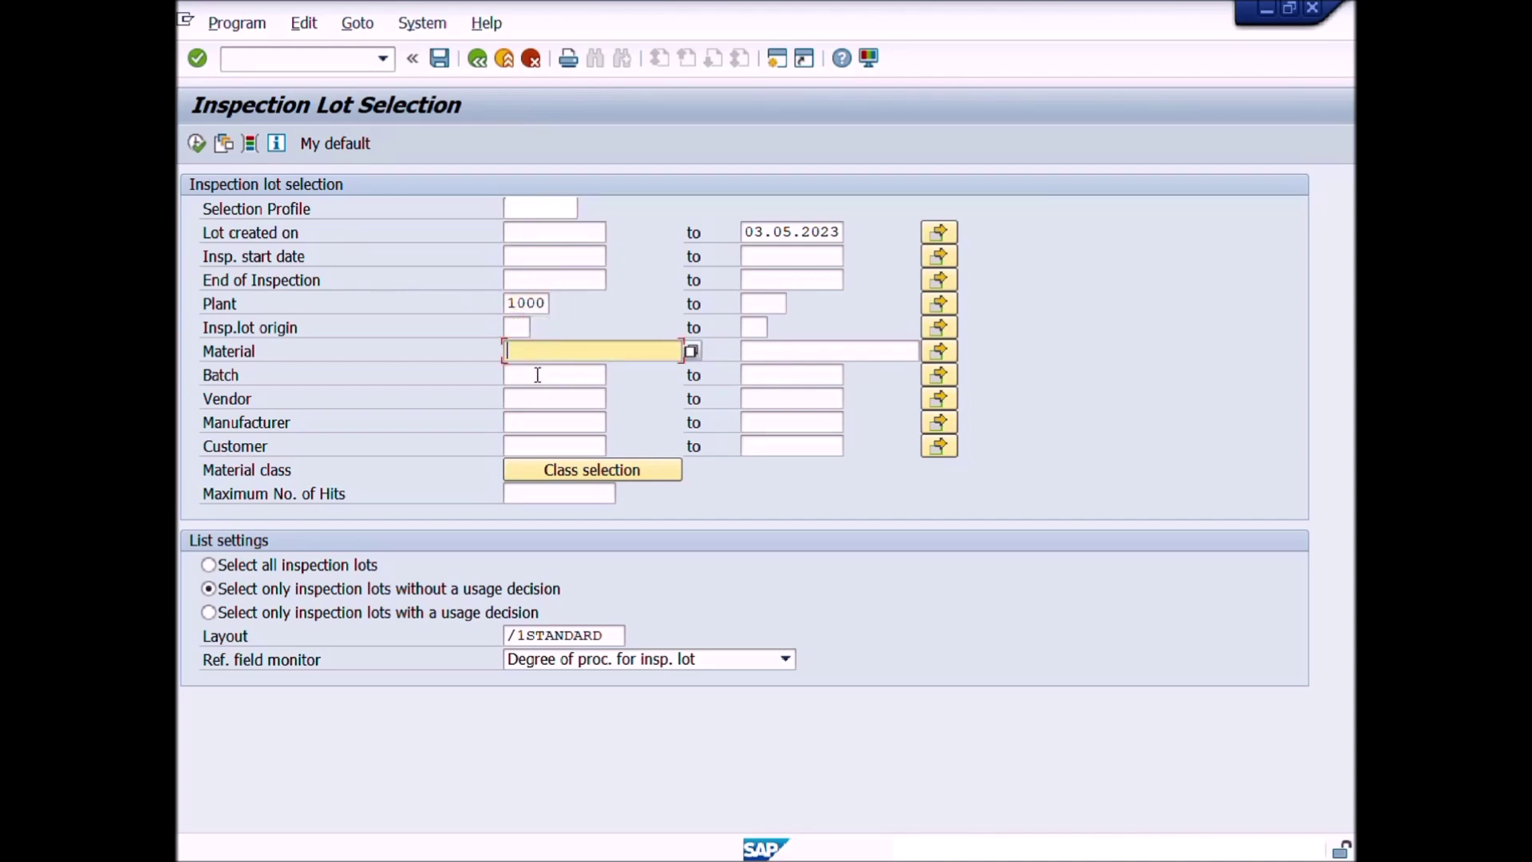
left_click(514, 375)
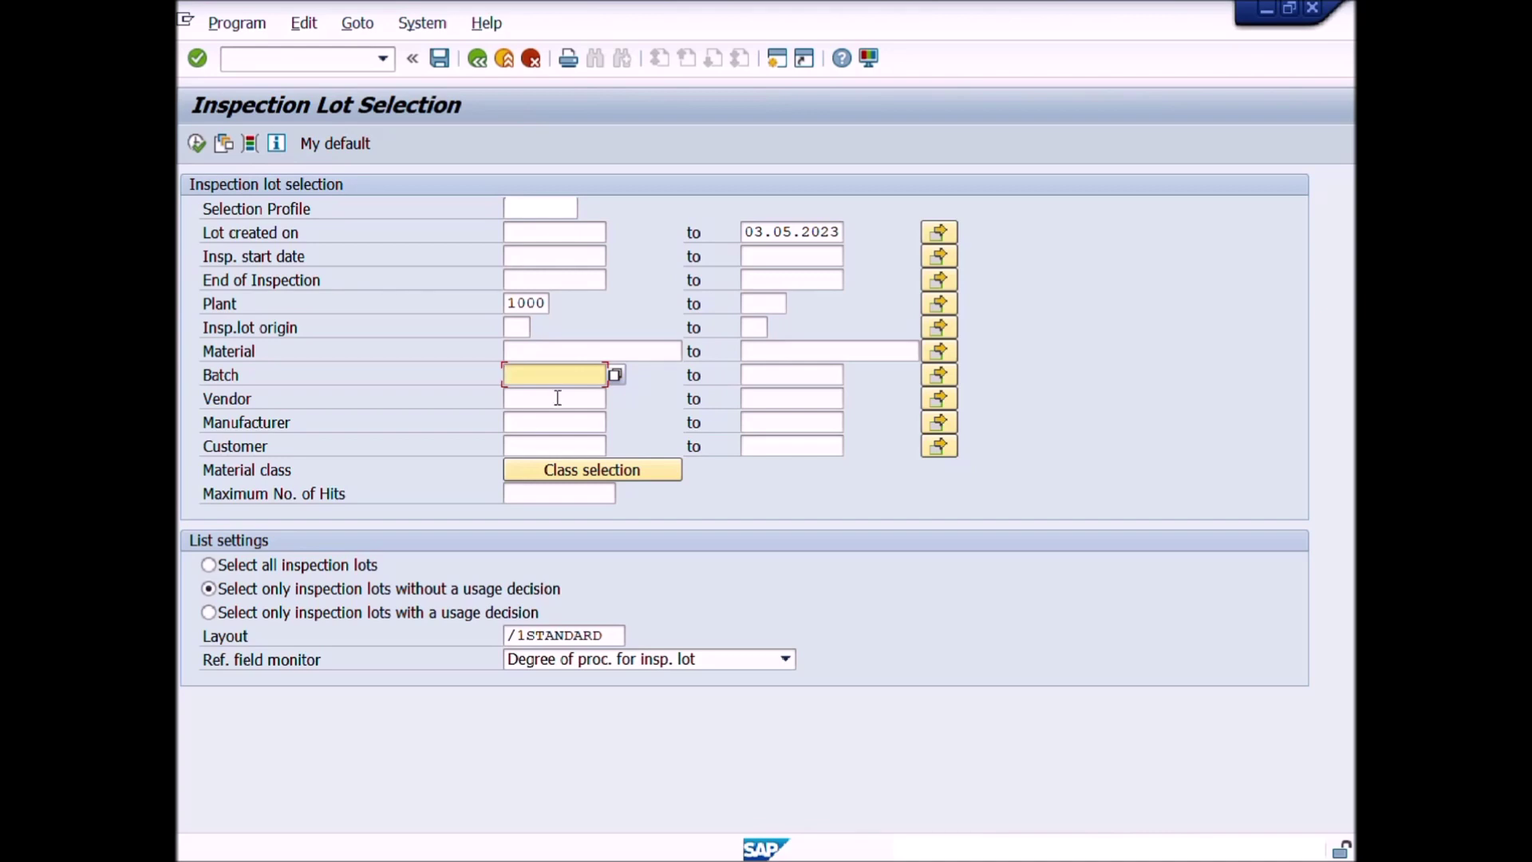
left_click(557, 398)
left_click(553, 423)
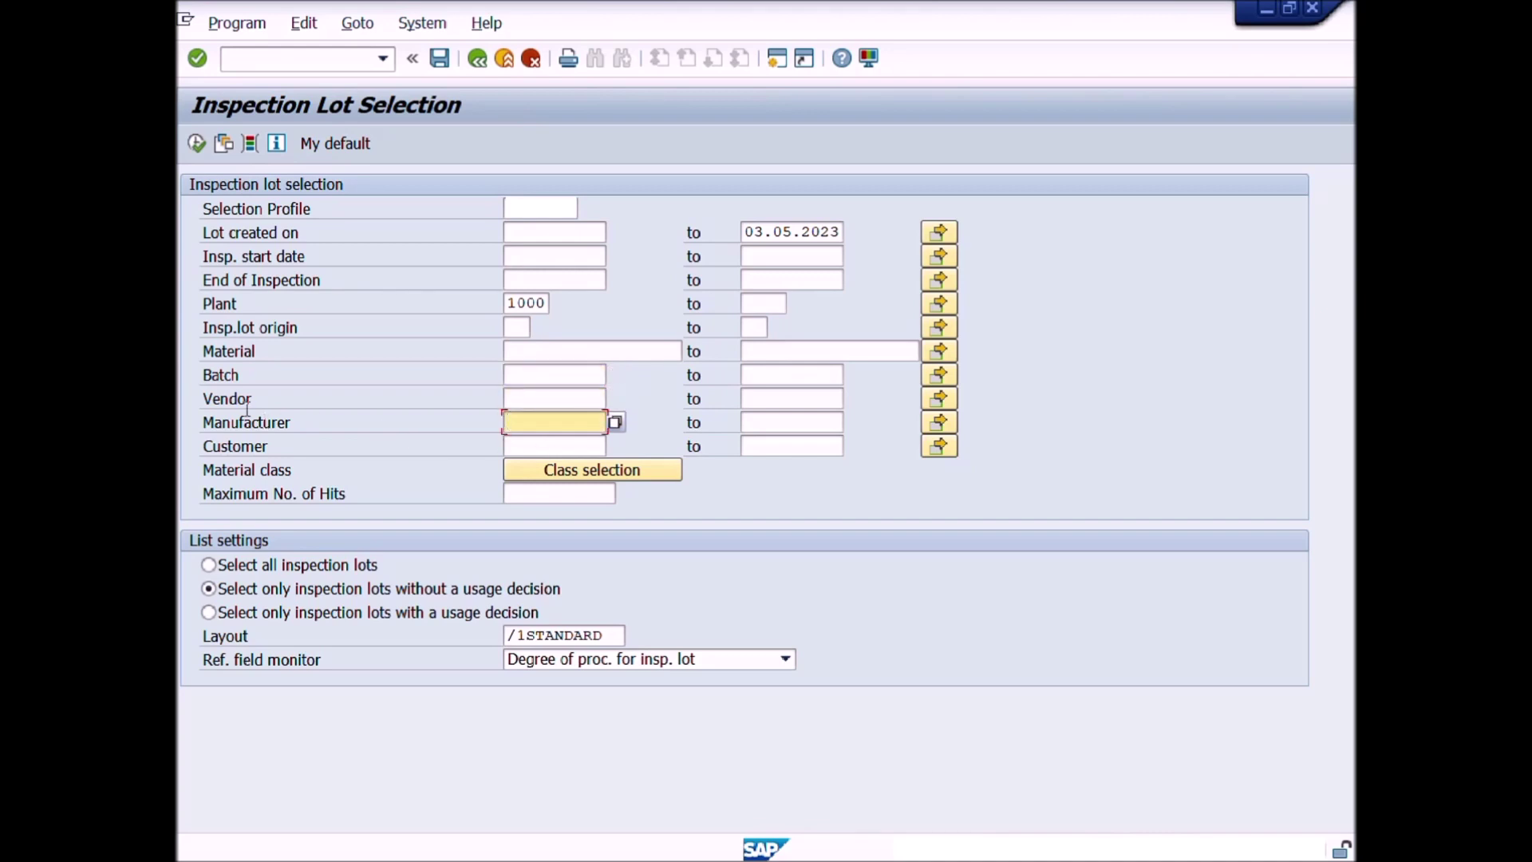
left_click(289, 445)
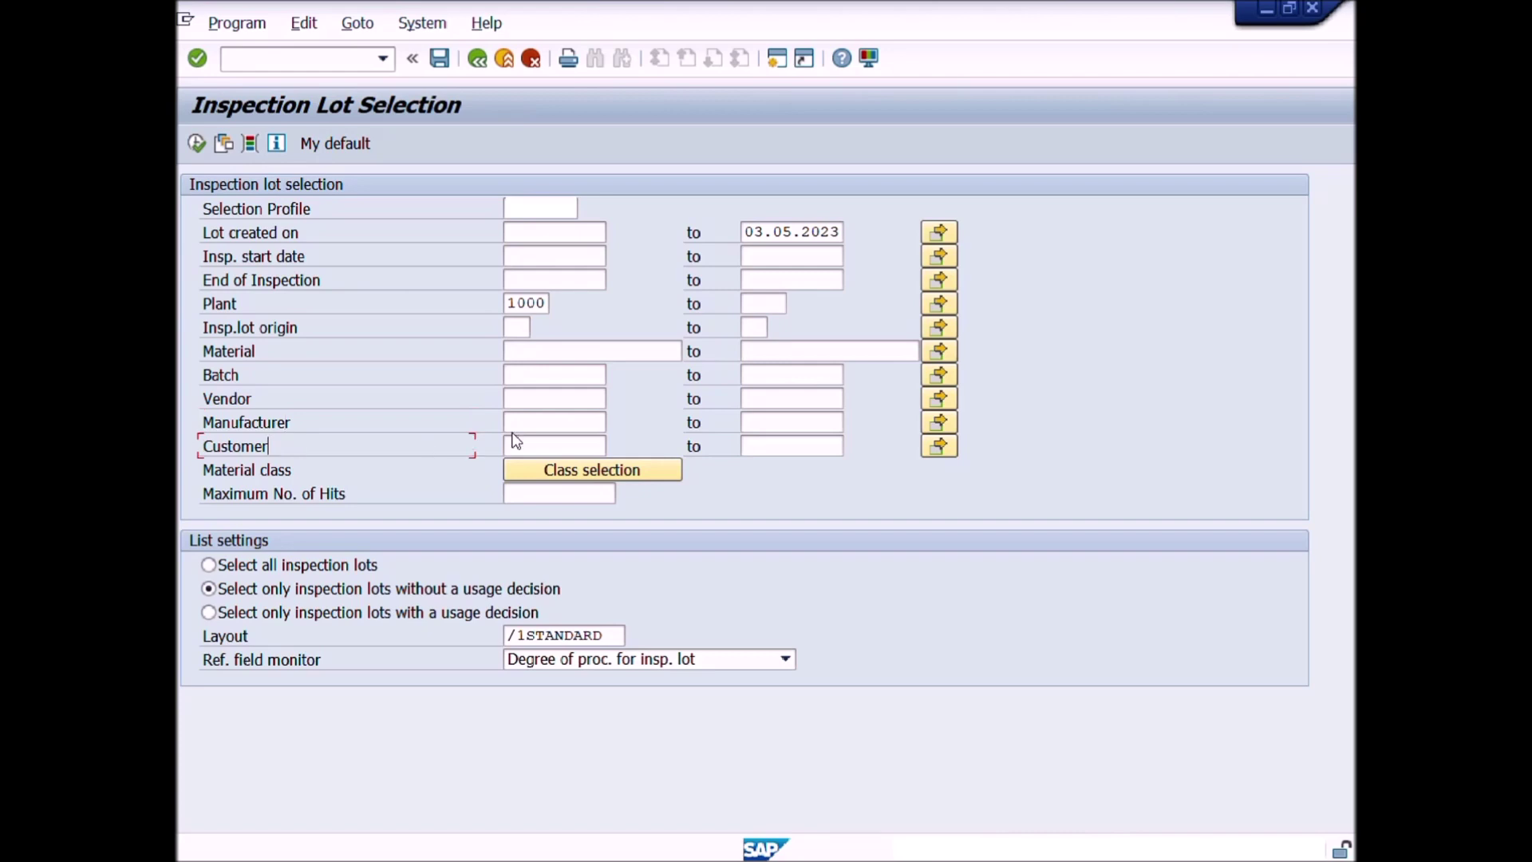
- Enter inspection lot origin 01 and material 20000559, then execute the lot selection
left_click(523, 330)
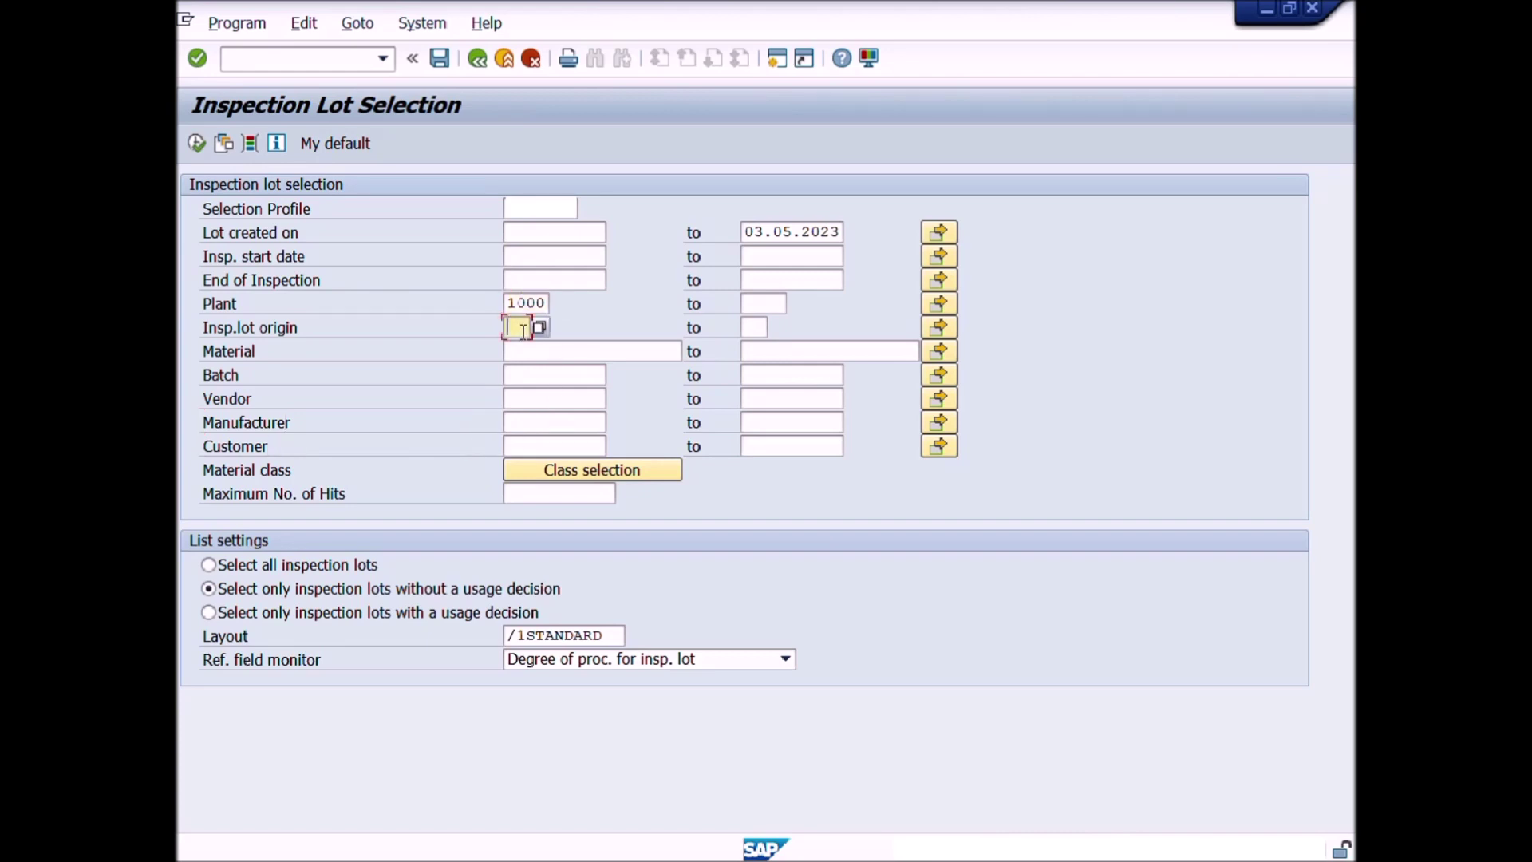
type("01")
left_click(543, 351)
left_click(541, 371)
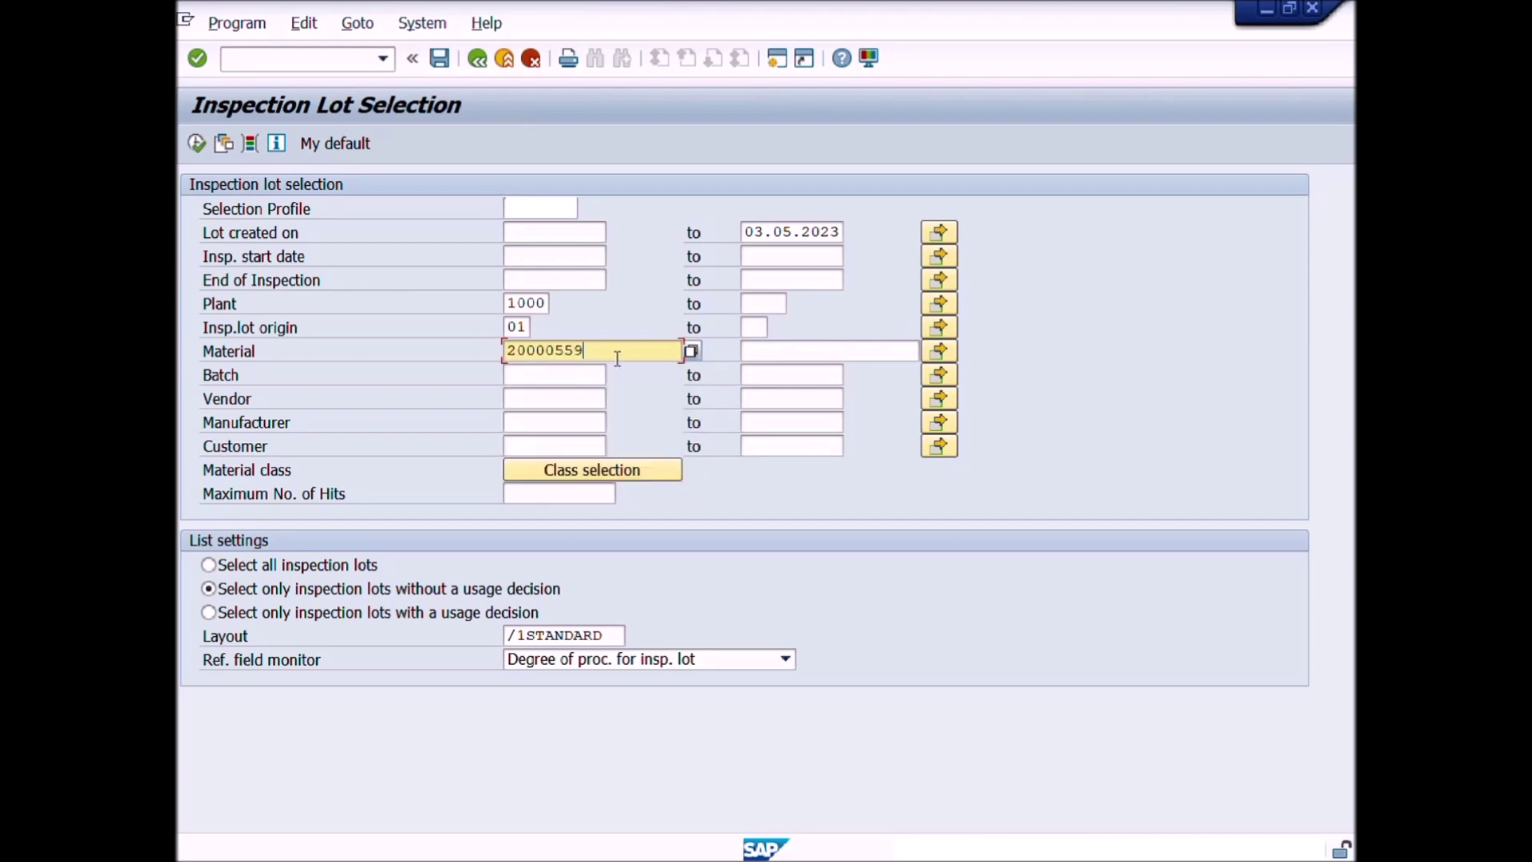
left_click(567, 376)
left_click(599, 351)
left_click(576, 383)
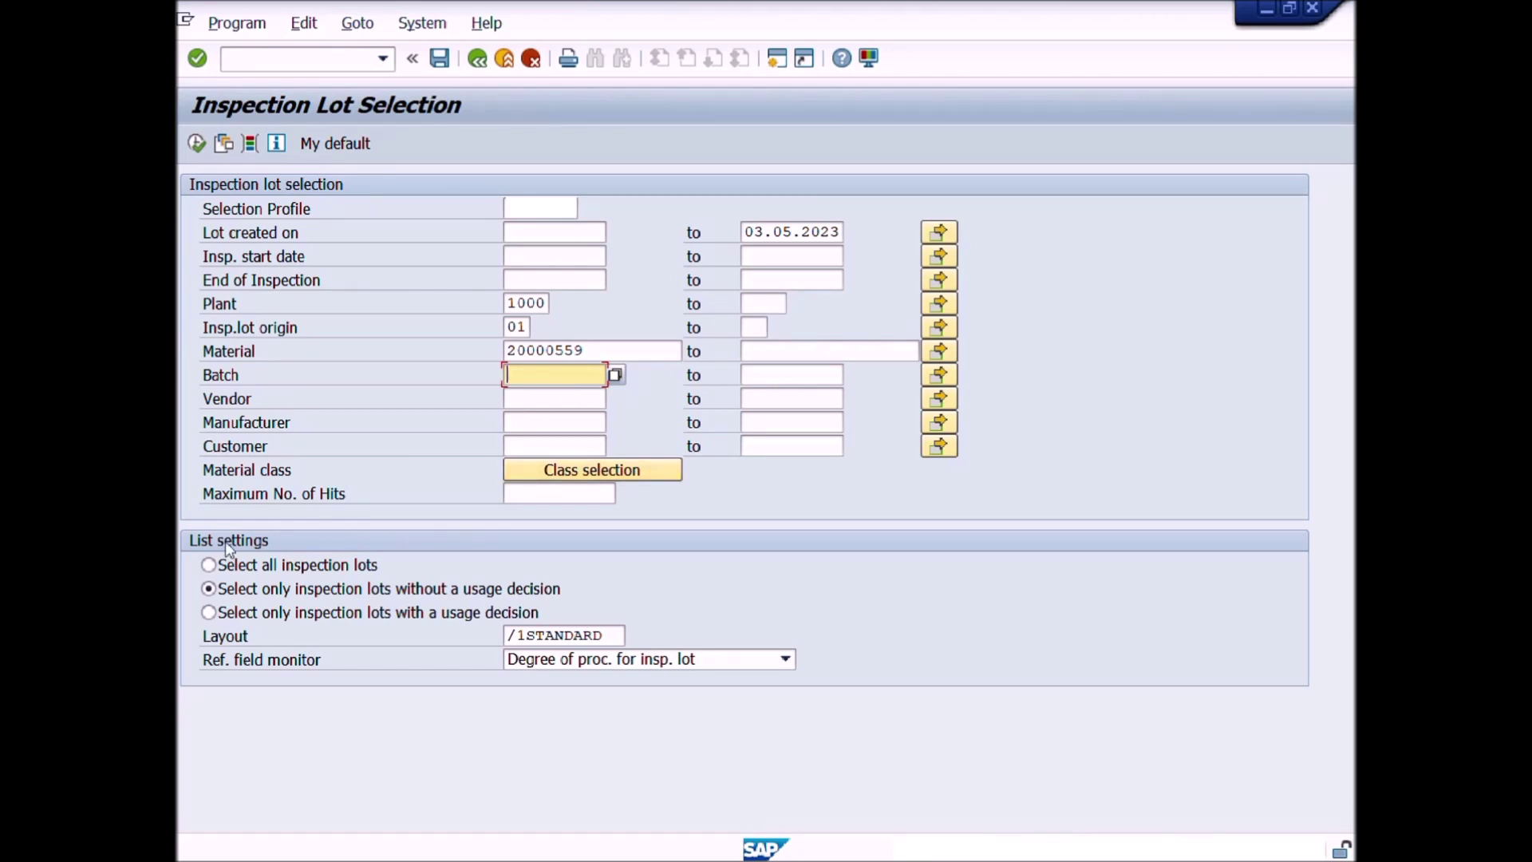
left_click(437, 591)
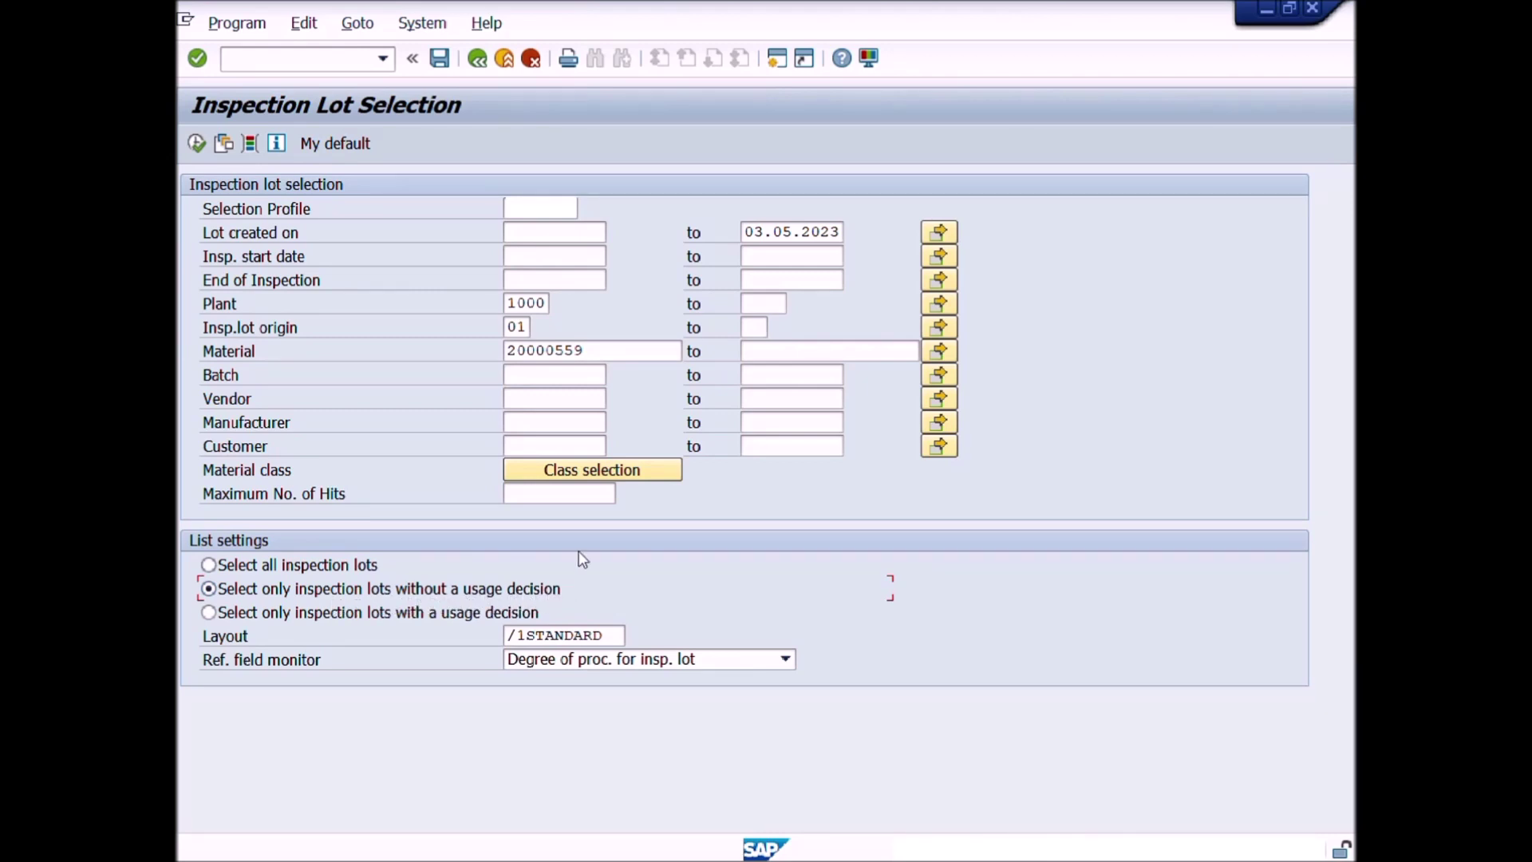
left_click(587, 375)
left_click(590, 352)
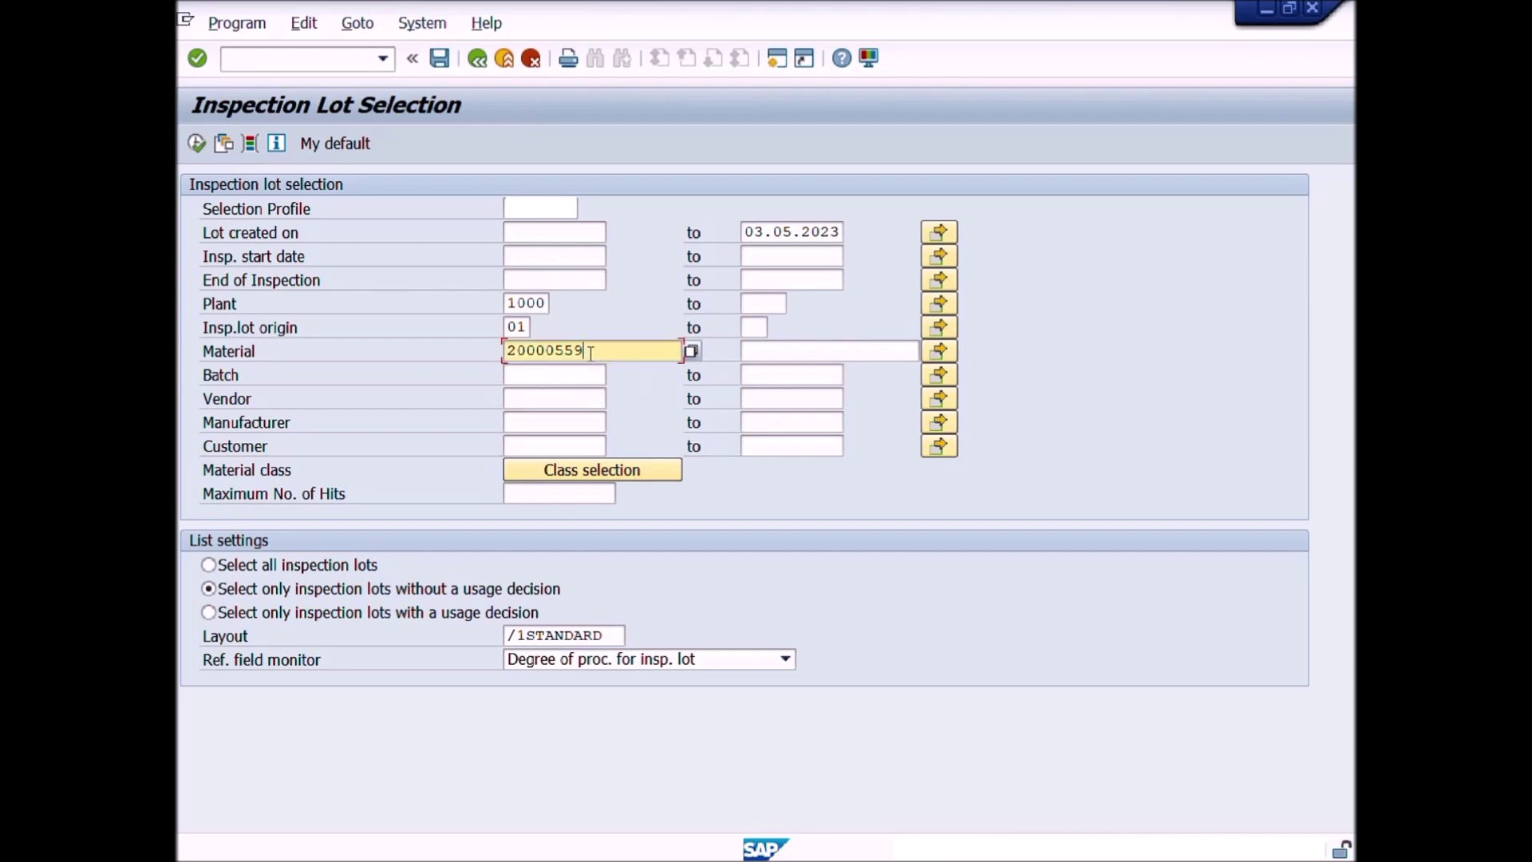
left_click(529, 303)
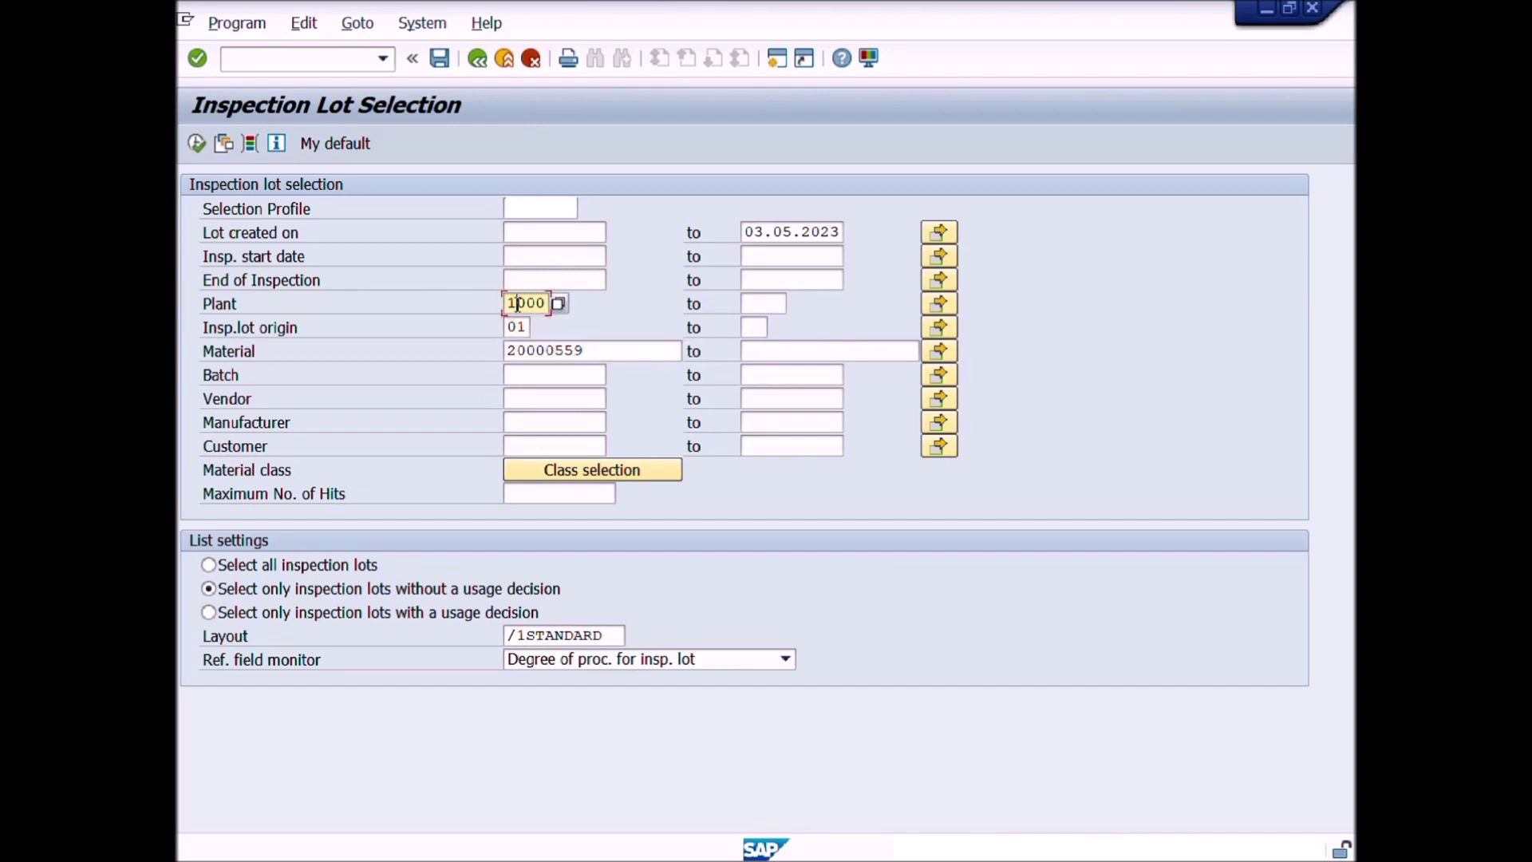
left_click(197, 58)
left_click(198, 145)
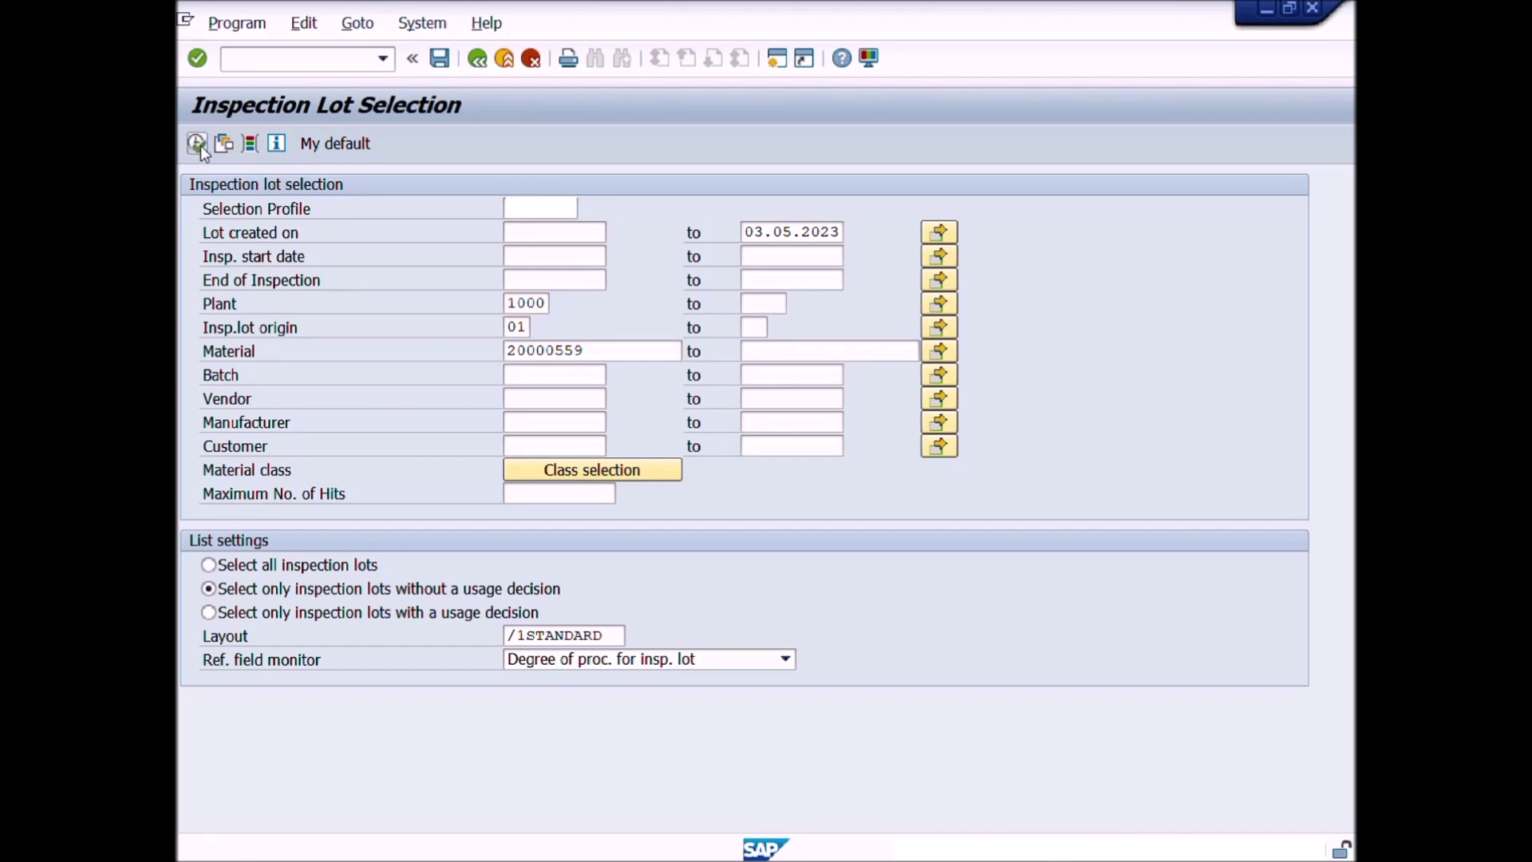
scroll(272, 316, "right", 5)
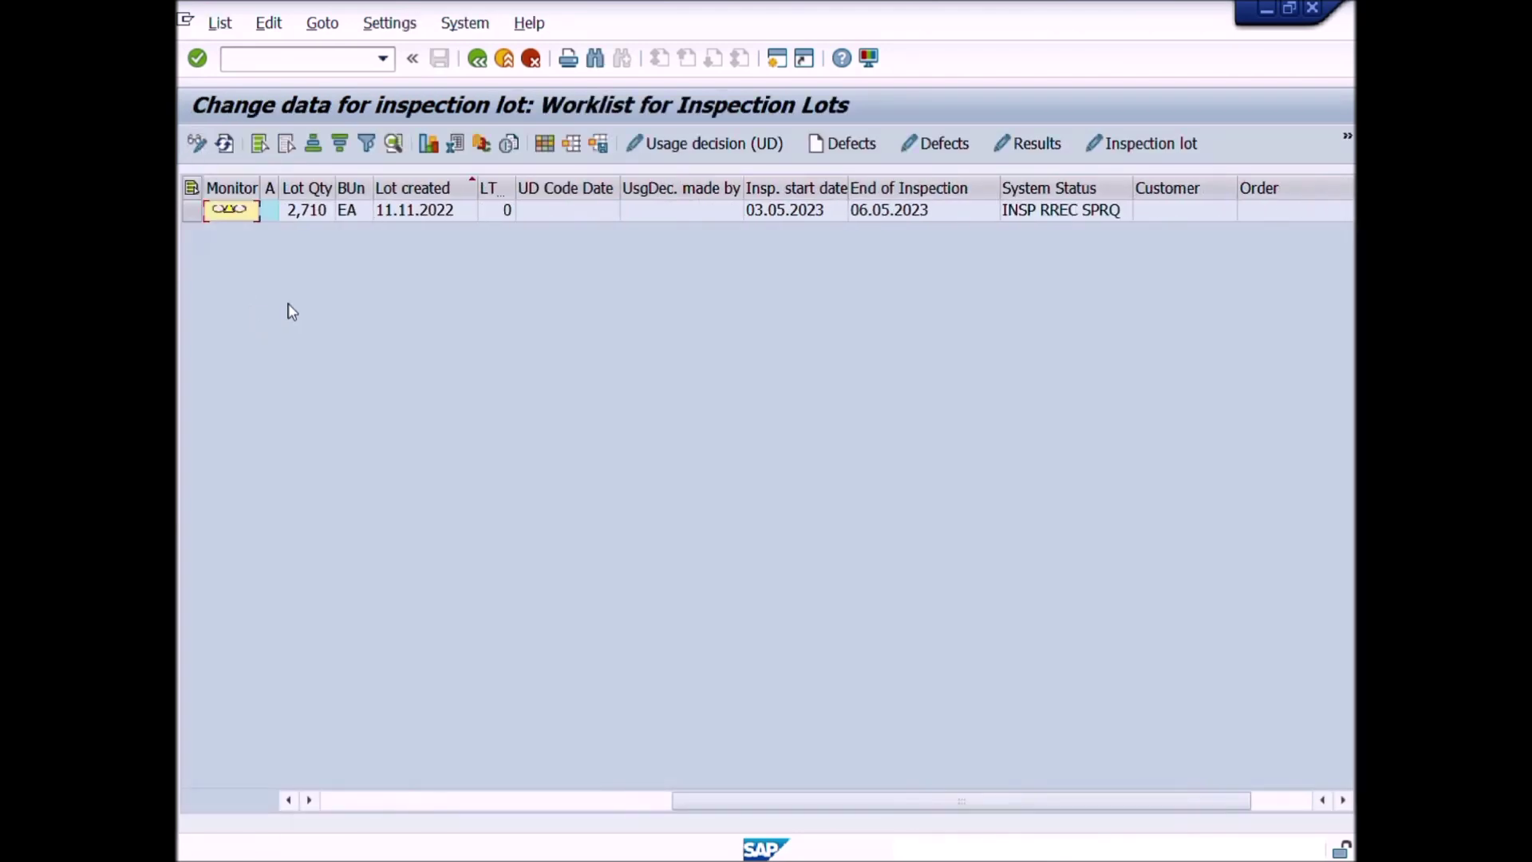
scroll(303, 304, "left", 1)
scroll(331, 351, "right", 2)
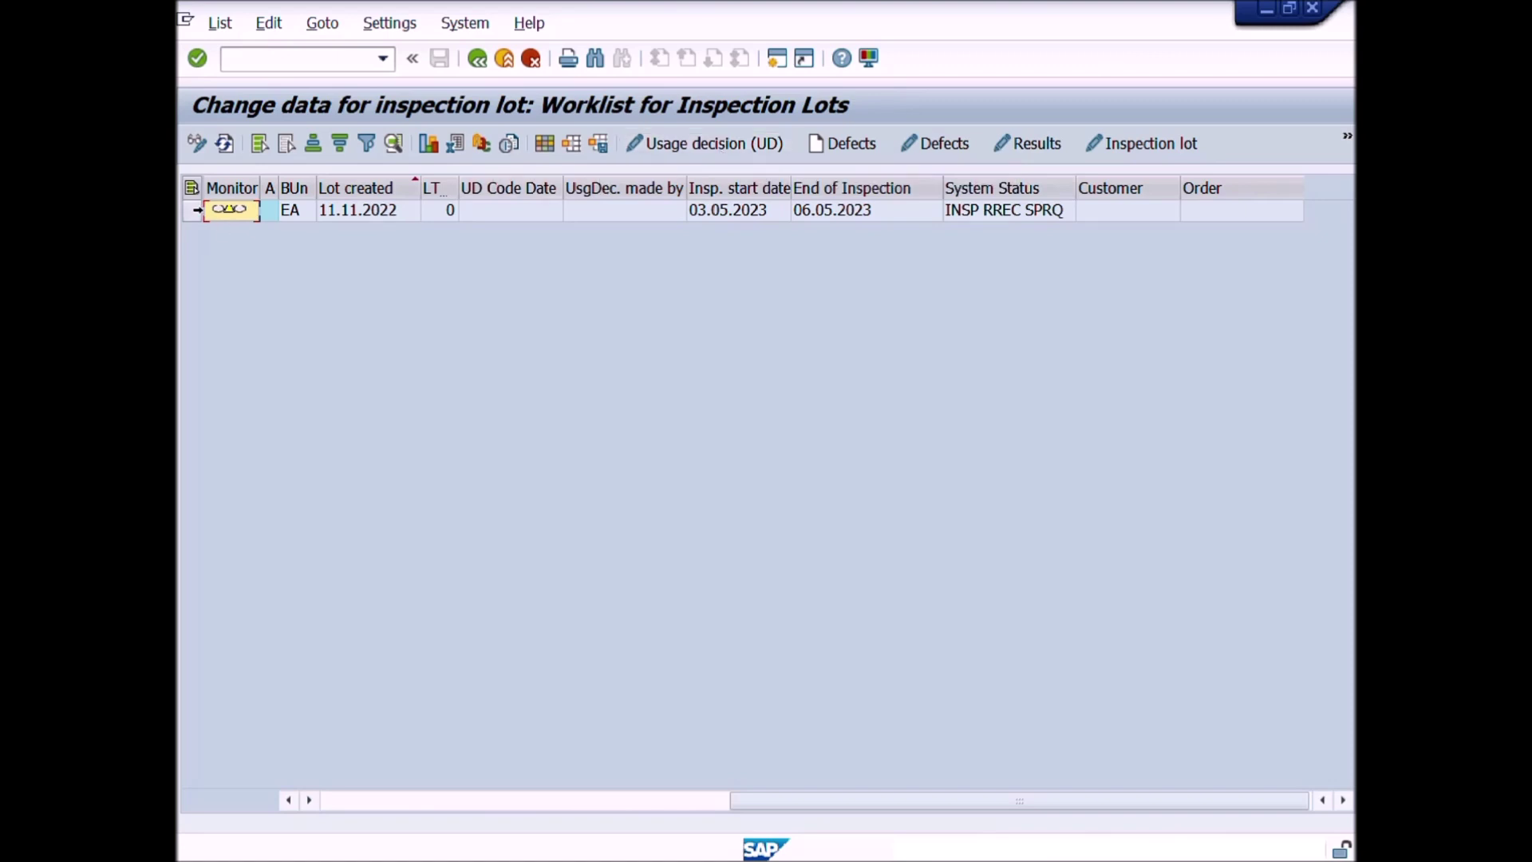
left_click(194, 211)
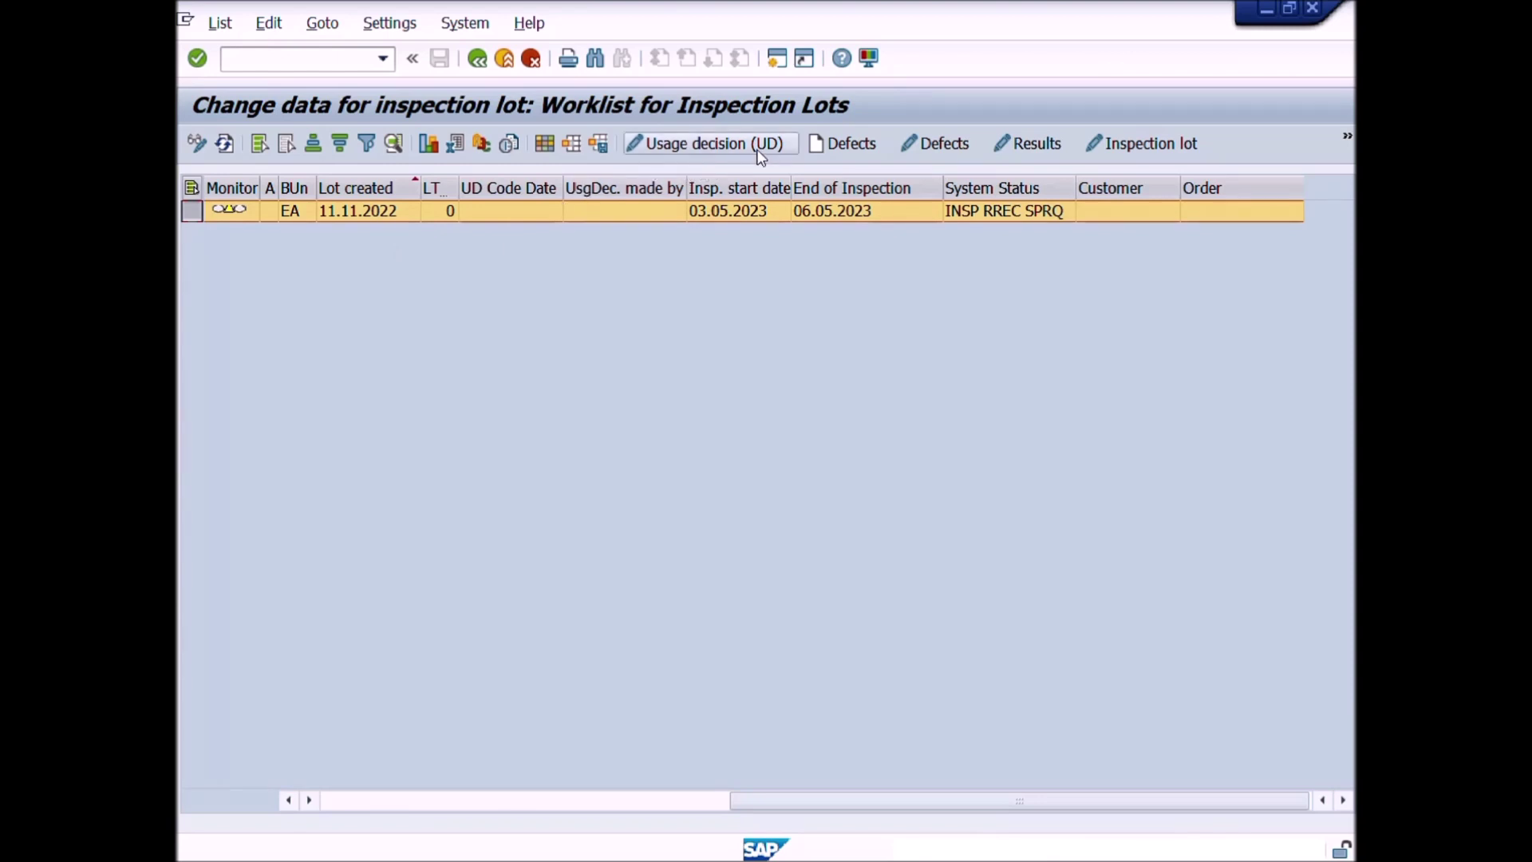
left_click(783, 140)
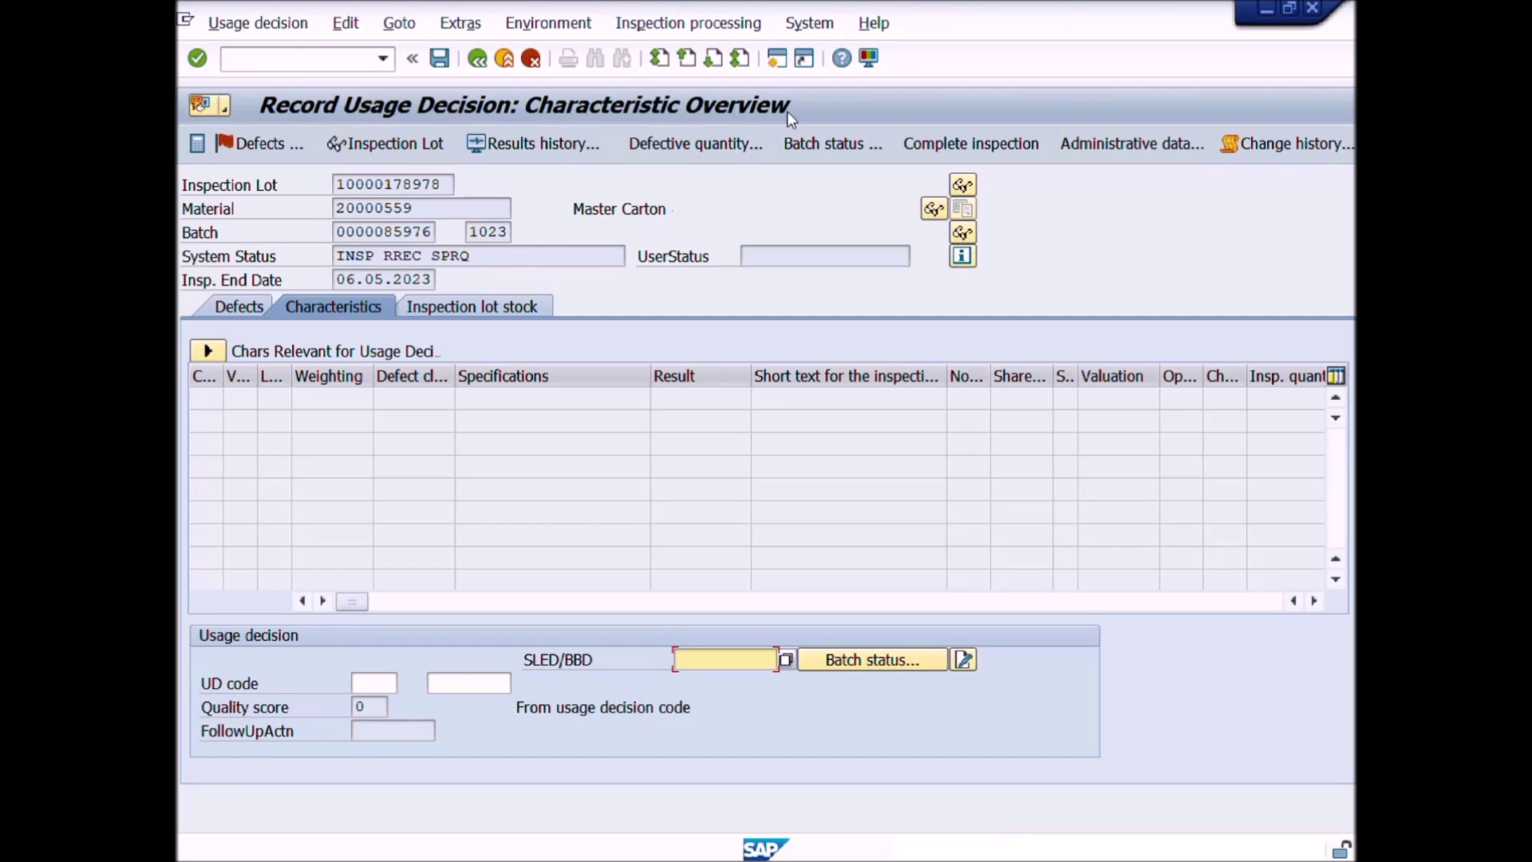
left_click(220, 308)
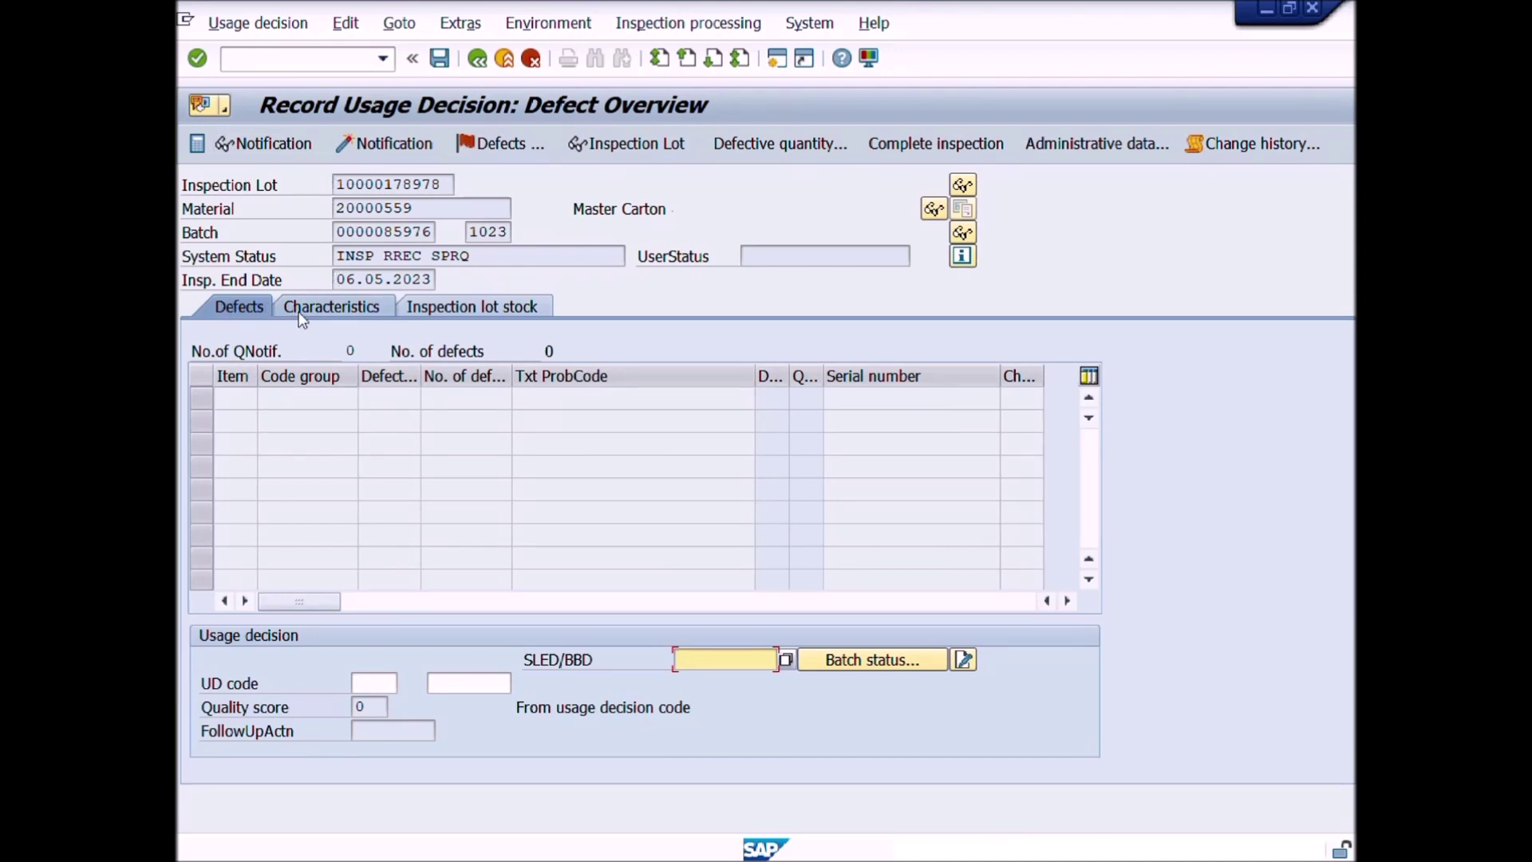
left_click(343, 306)
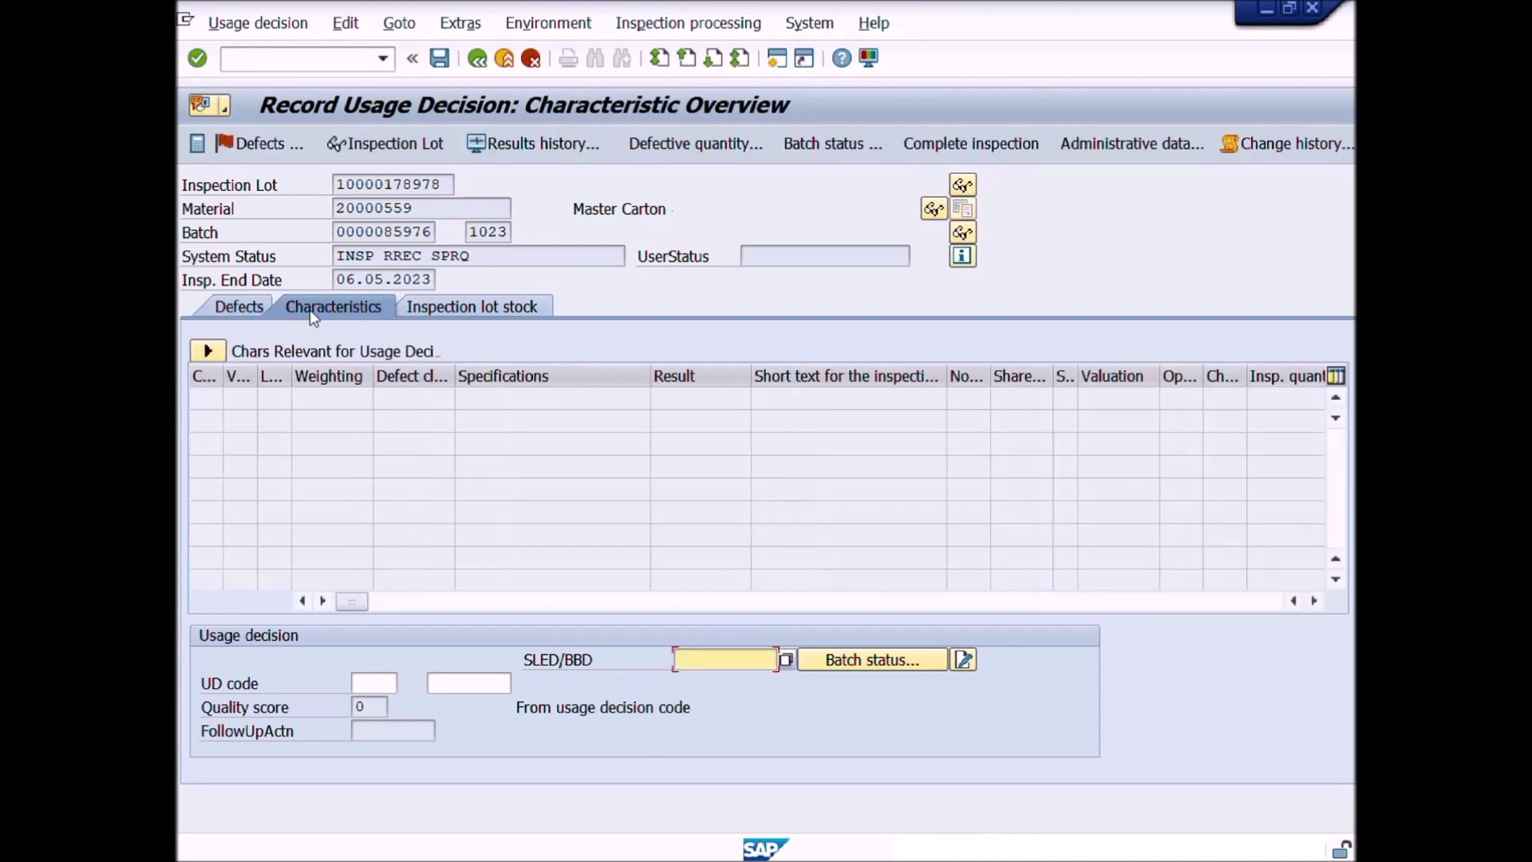
left_click(207, 351)
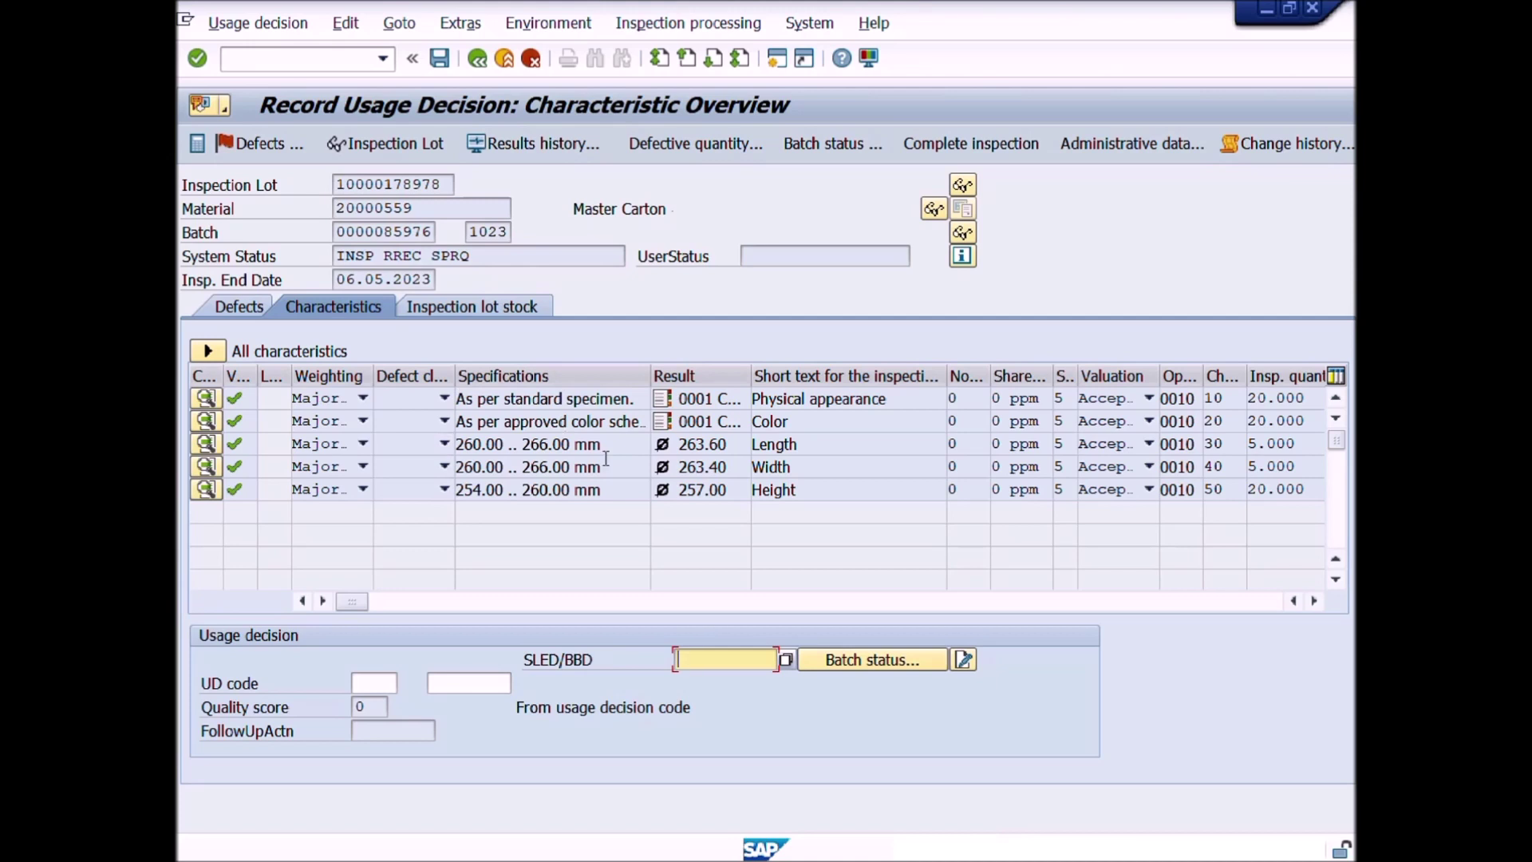
left_click(207, 351)
left_click(473, 307)
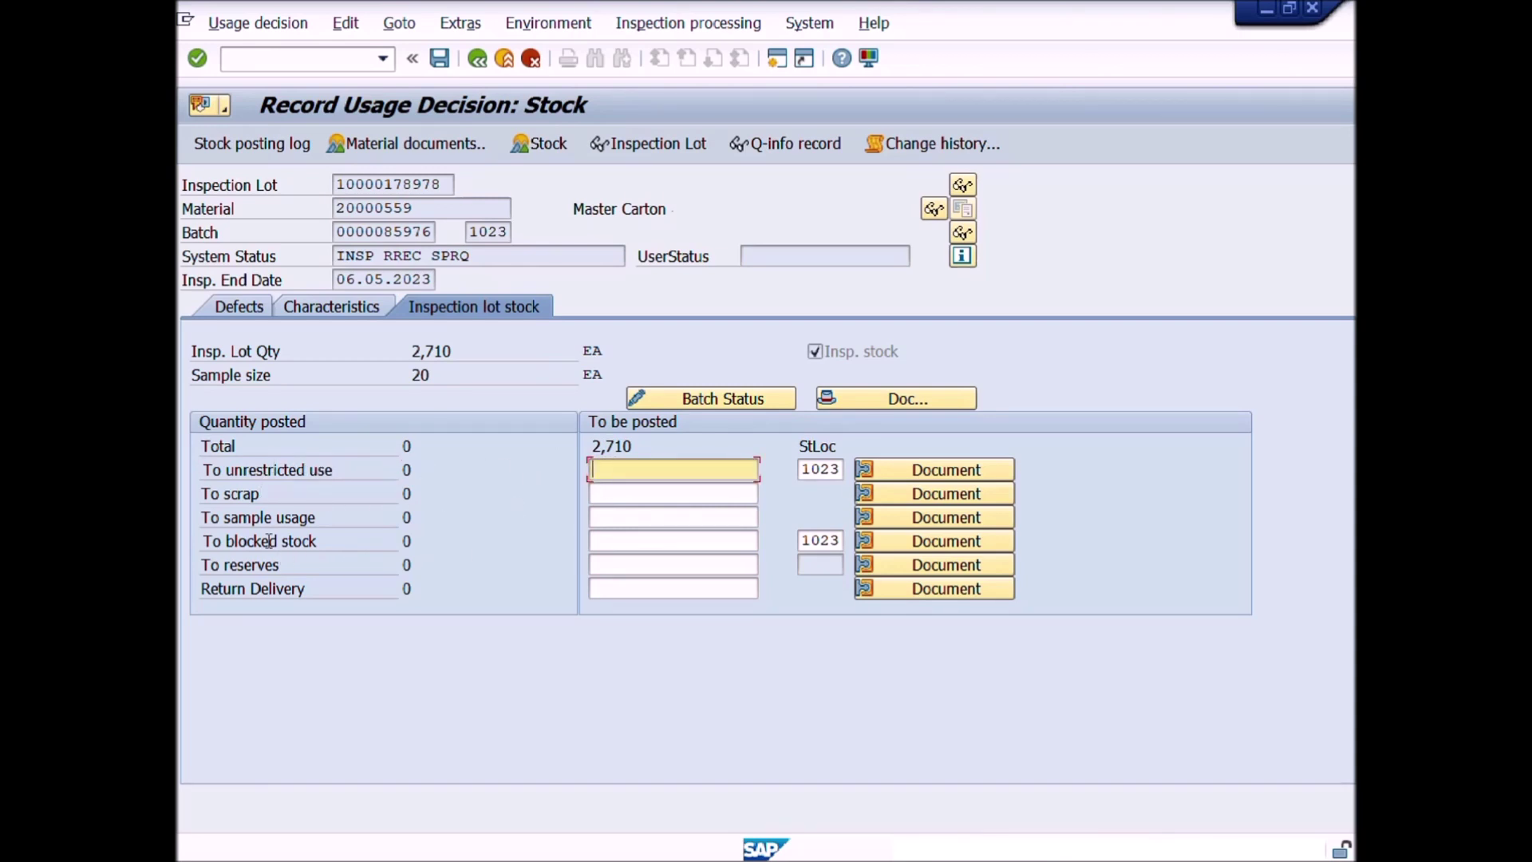
left_click(622, 544)
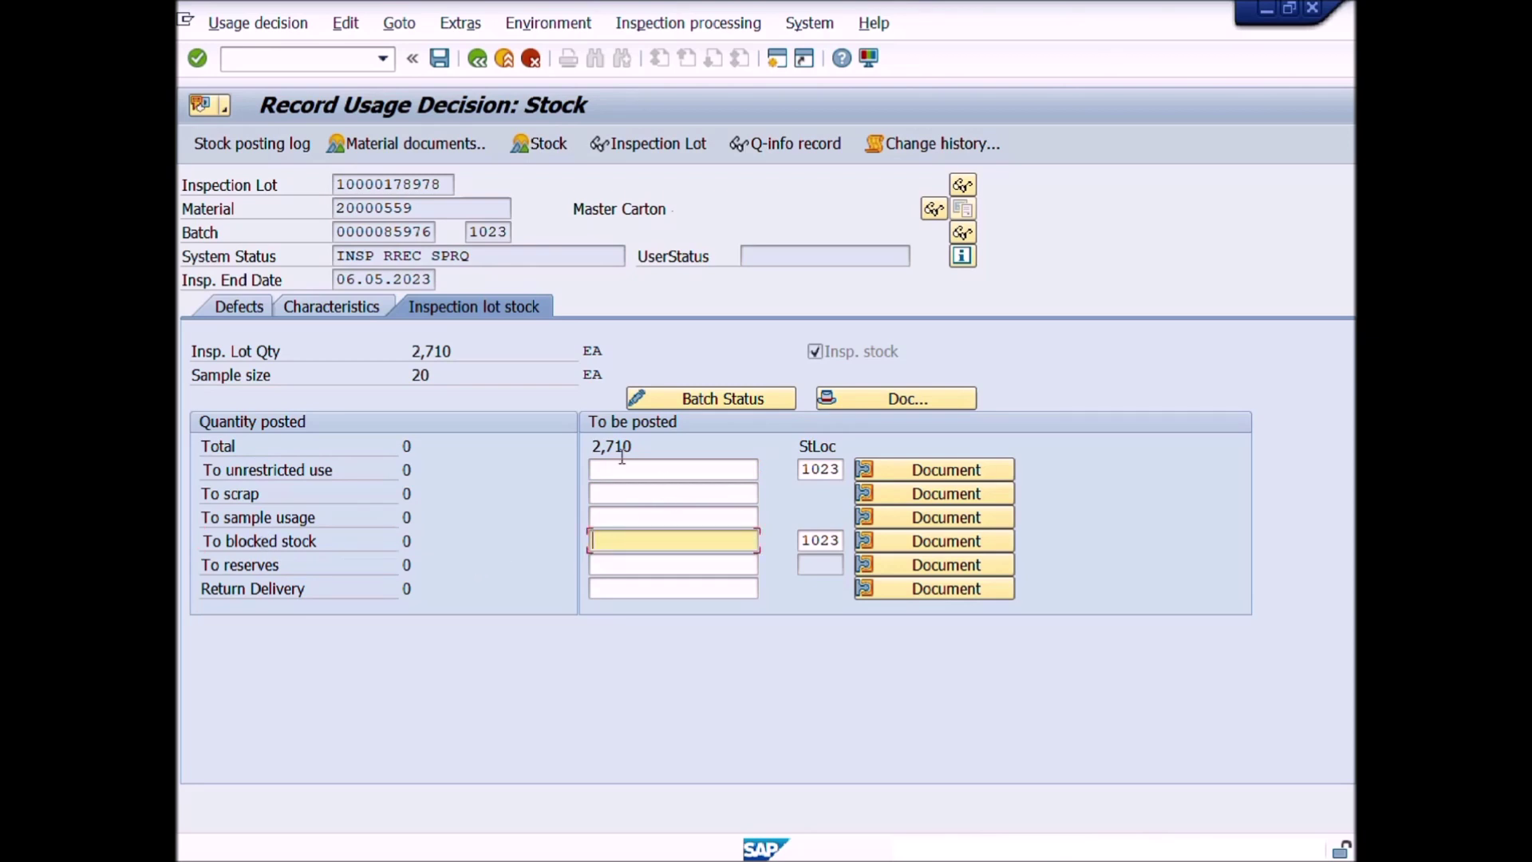
left_click(340, 304)
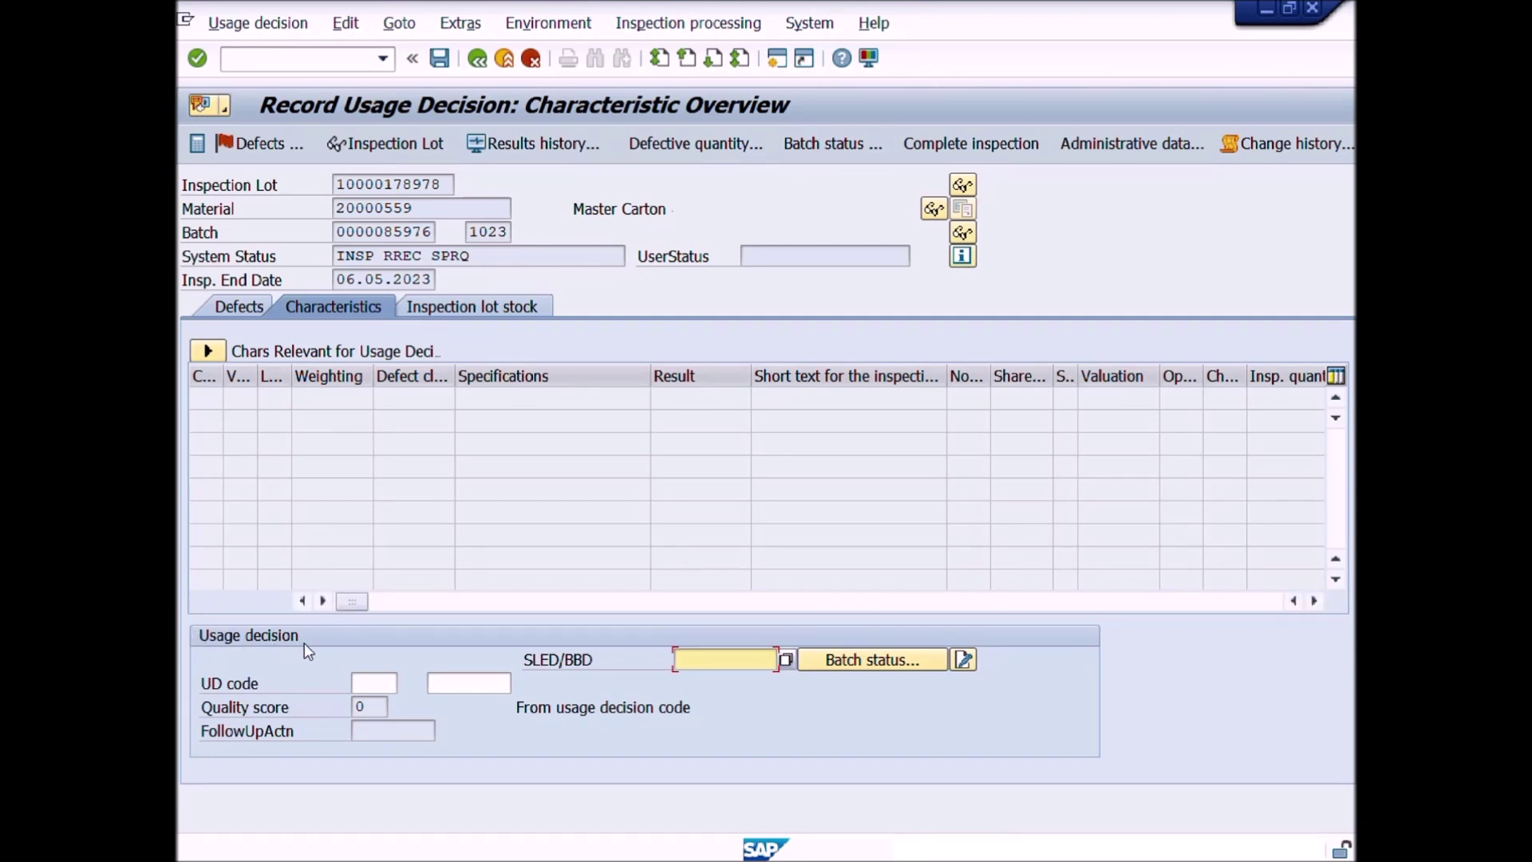
left_click(376, 683)
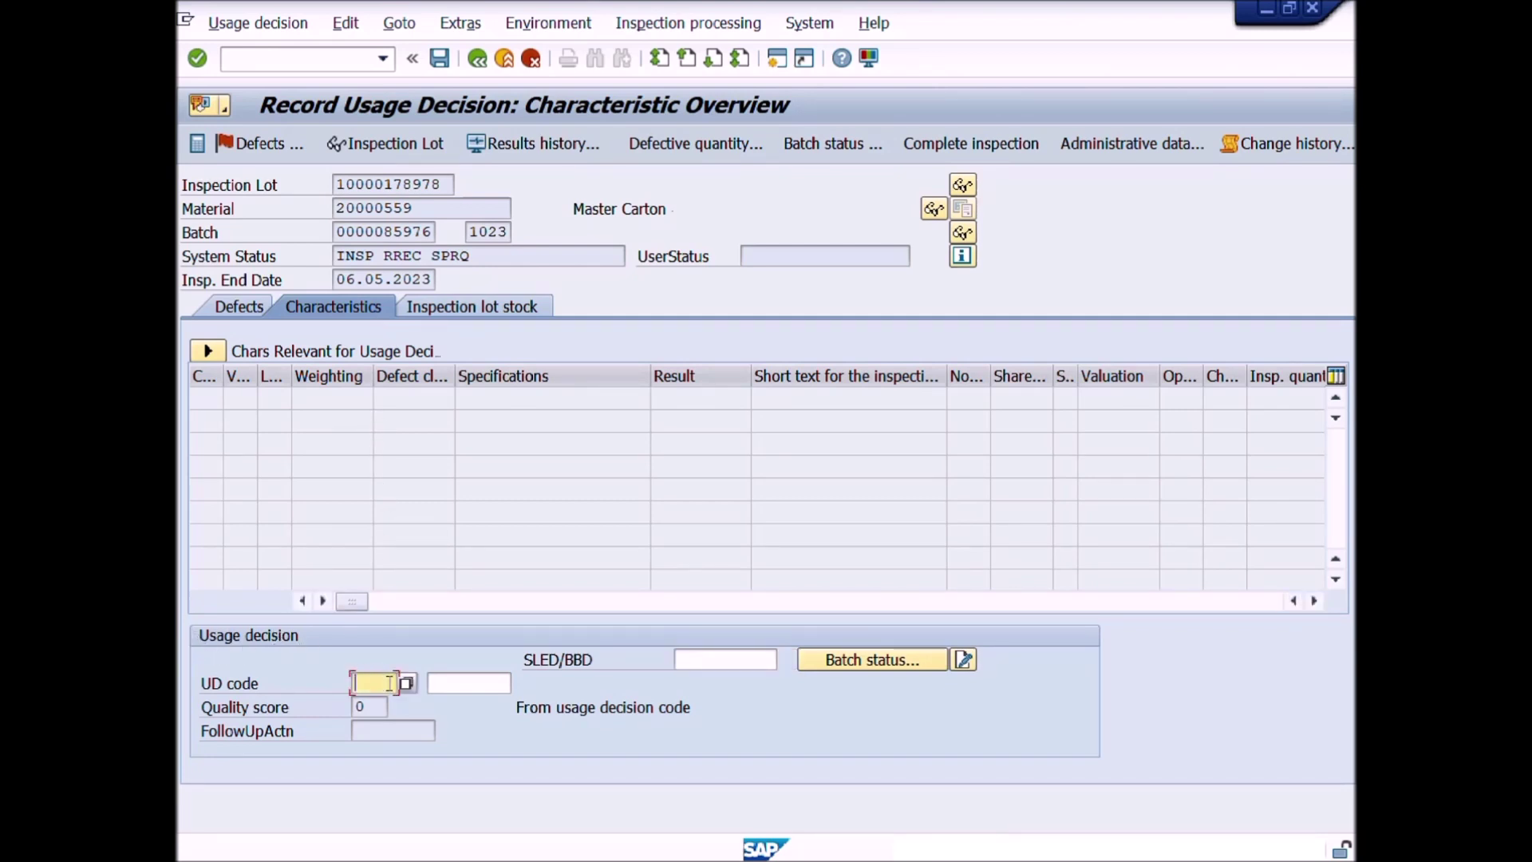
- Choose decision code A (Accept) from code group 01 Goods receipt, giving quality score 100
left_click(407, 683)
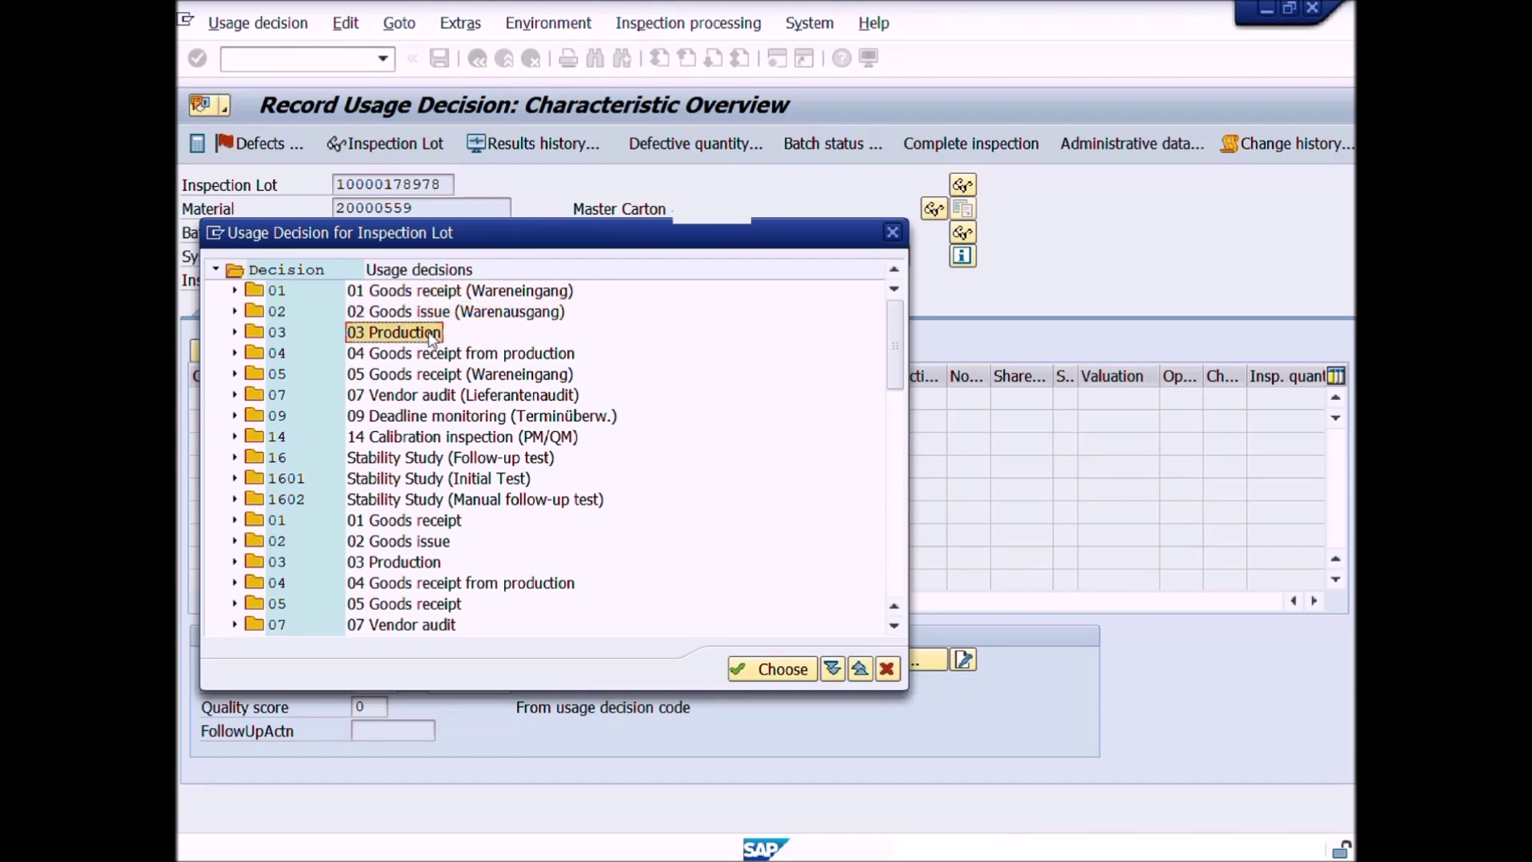
left_click(411, 355)
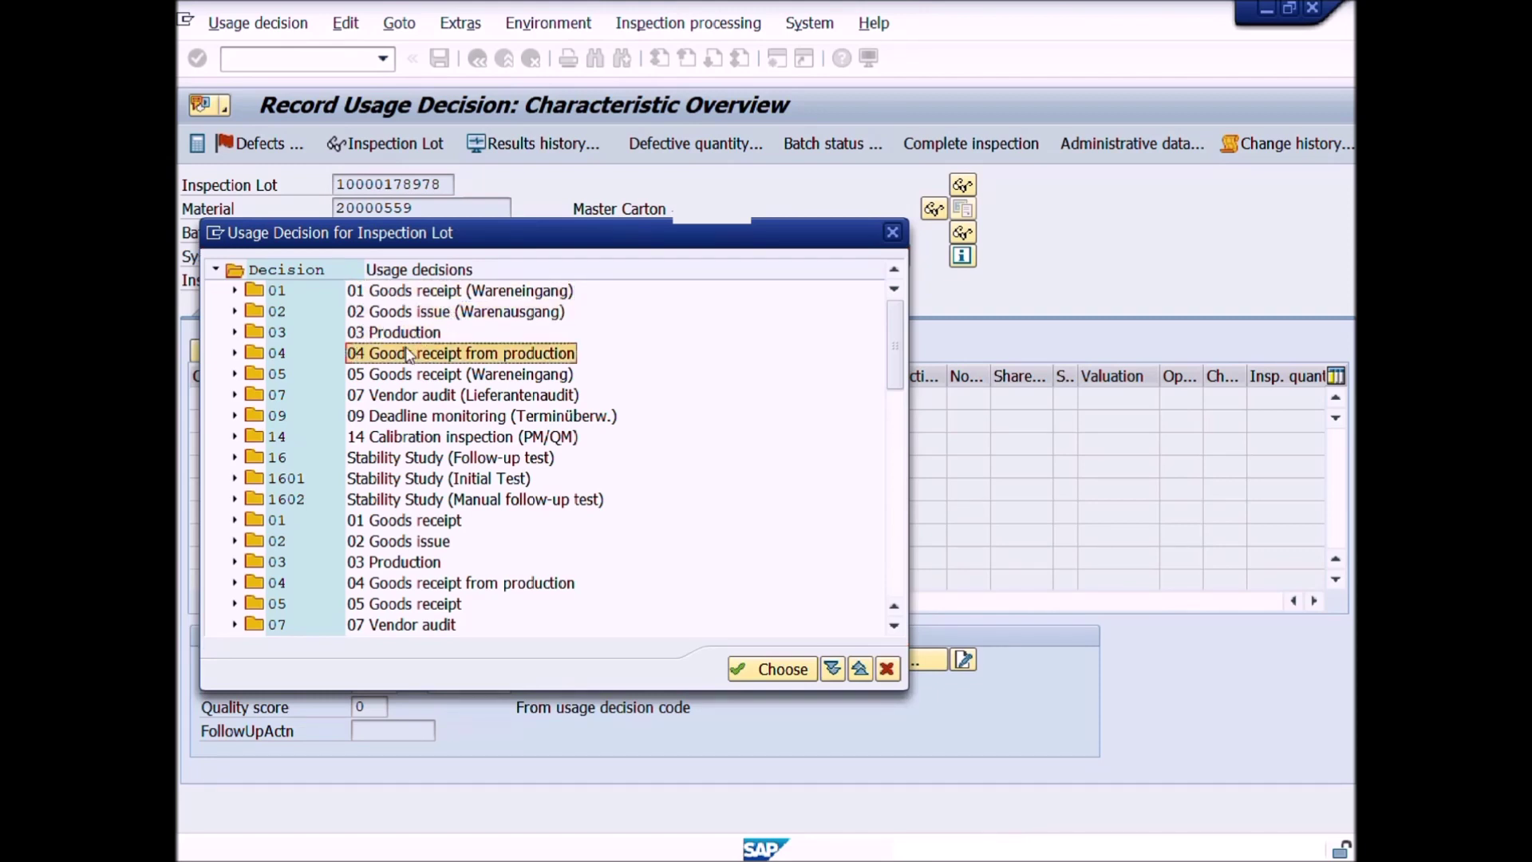
left_click(393, 293)
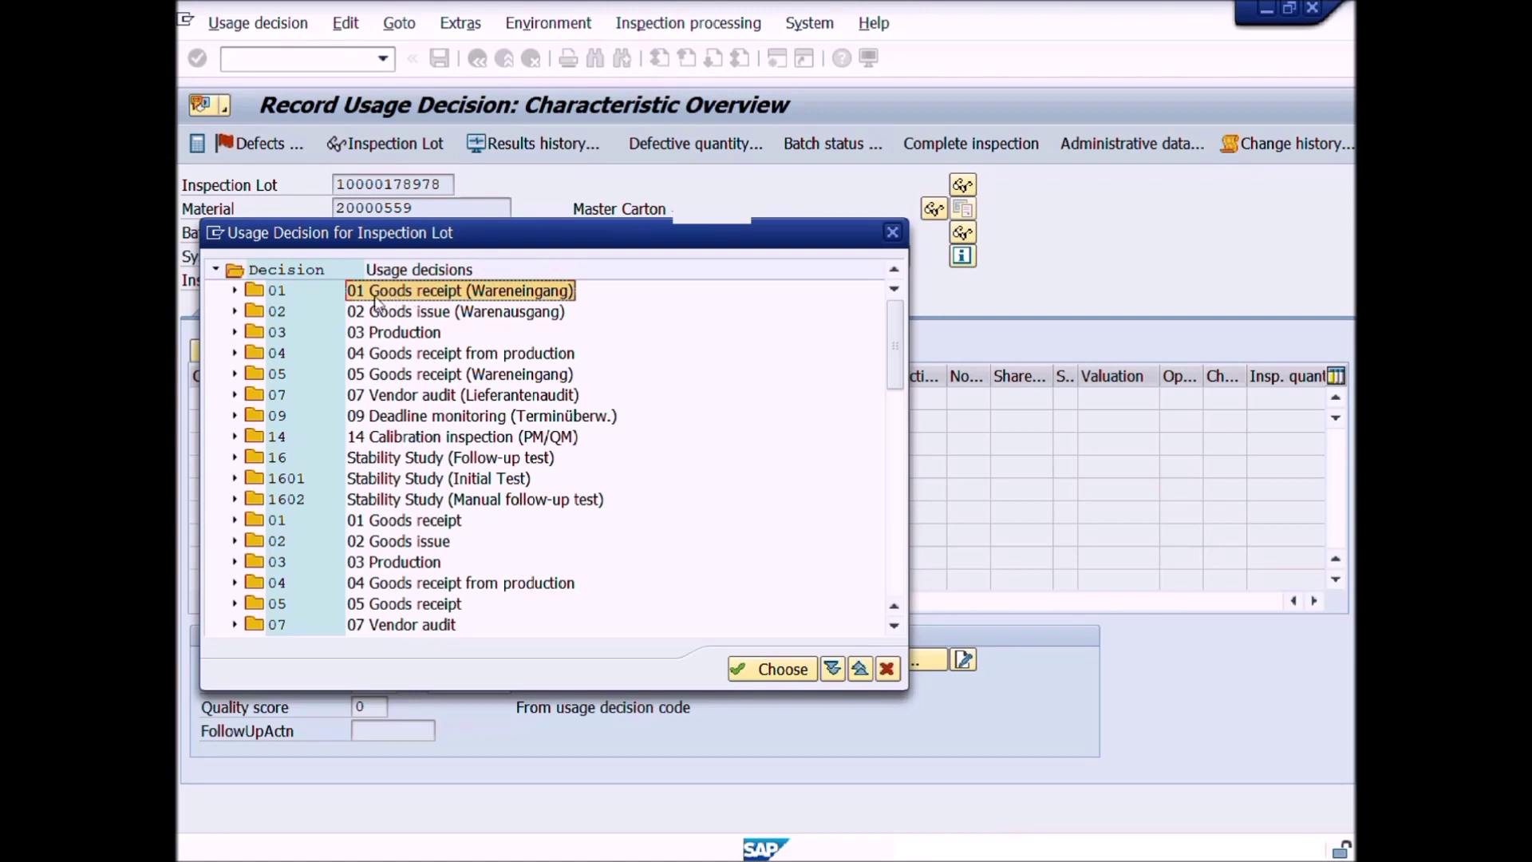
left_click(234, 291)
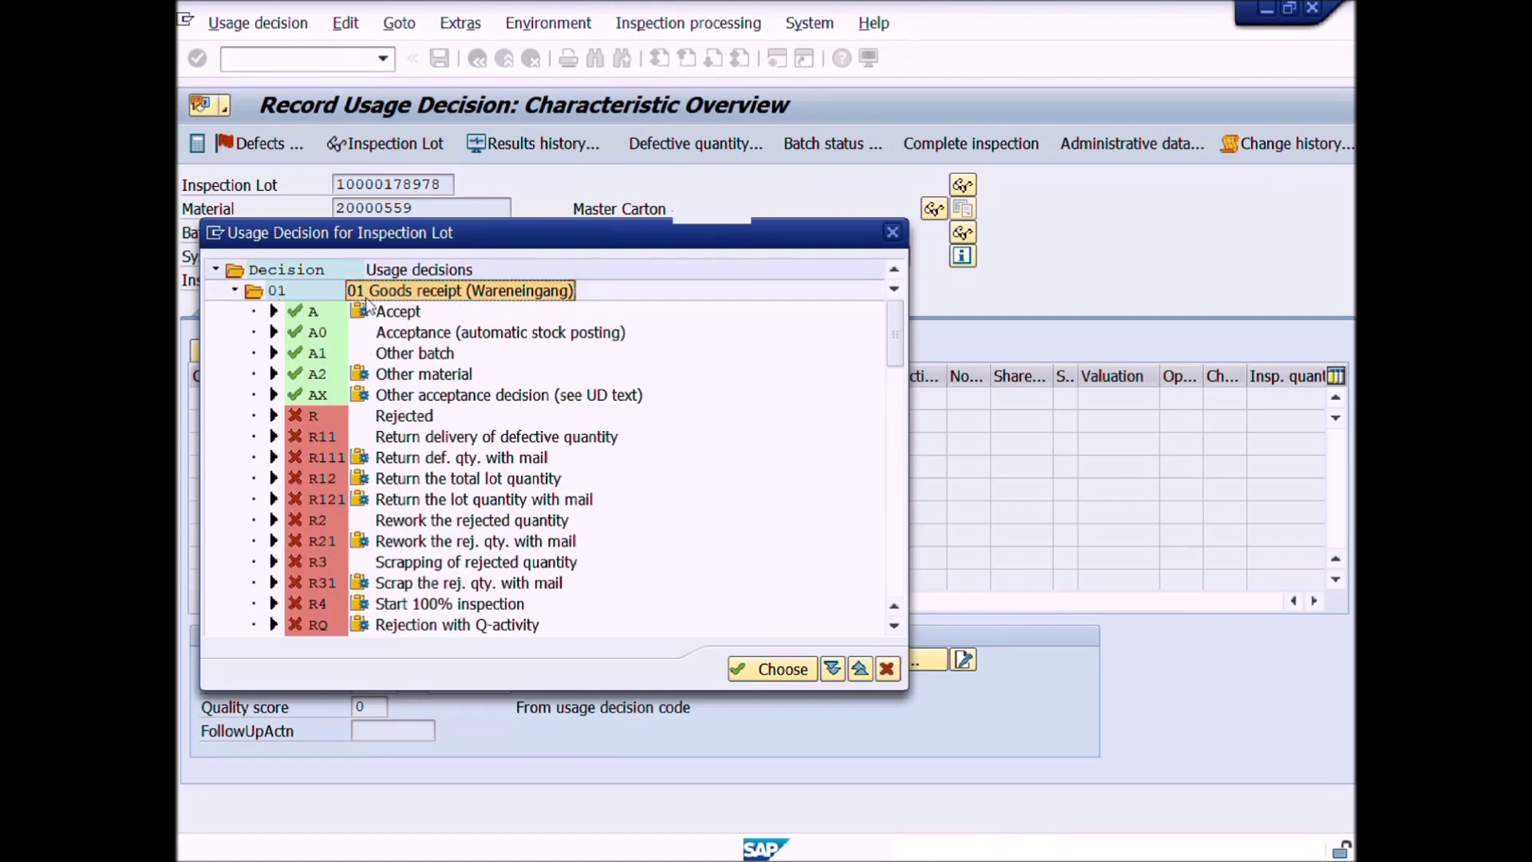
left_click(401, 318)
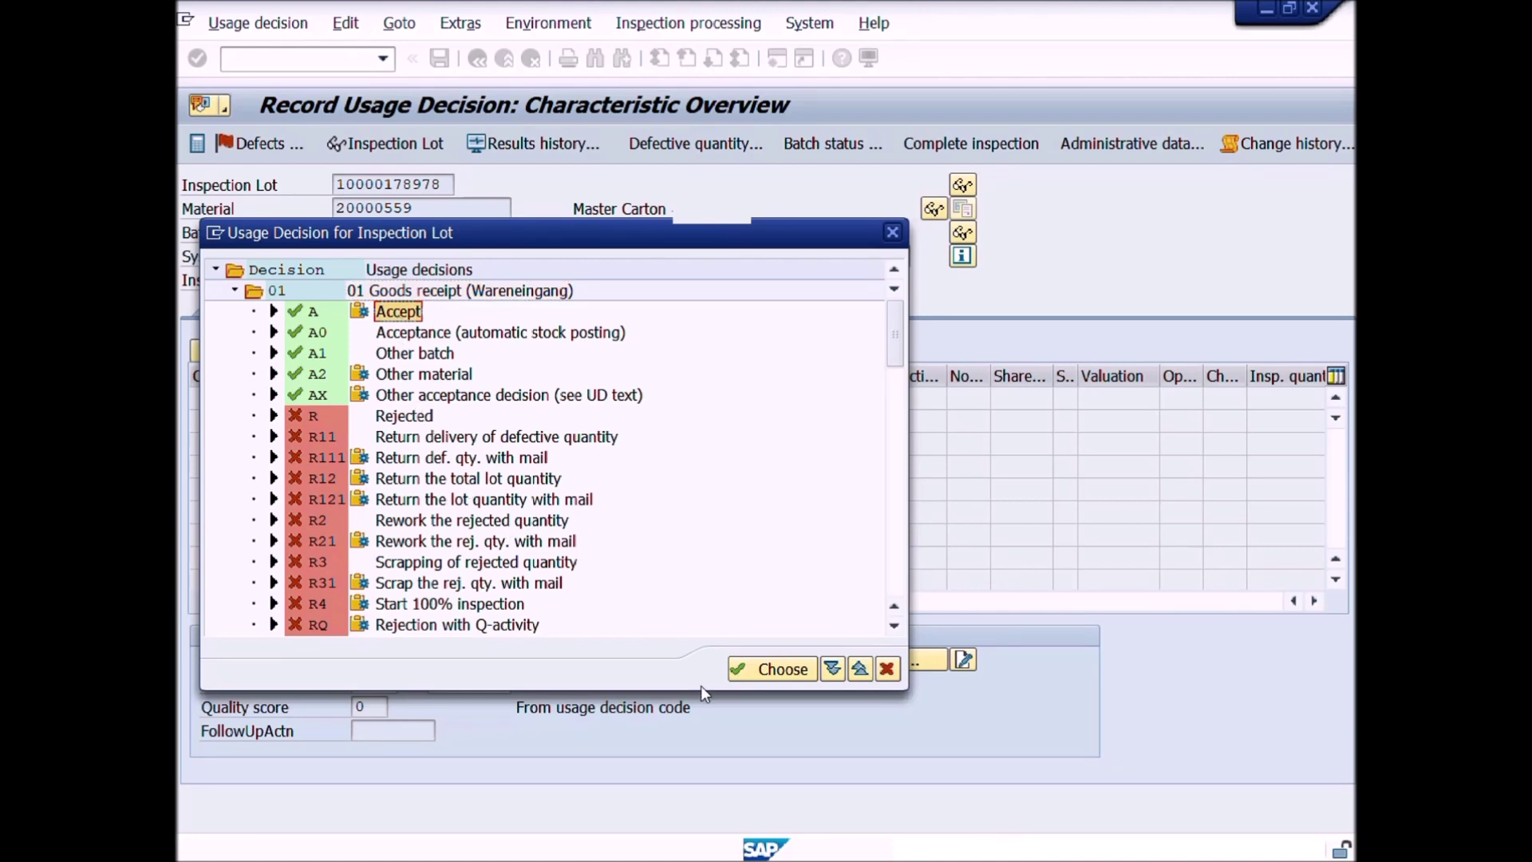
left_click(794, 669)
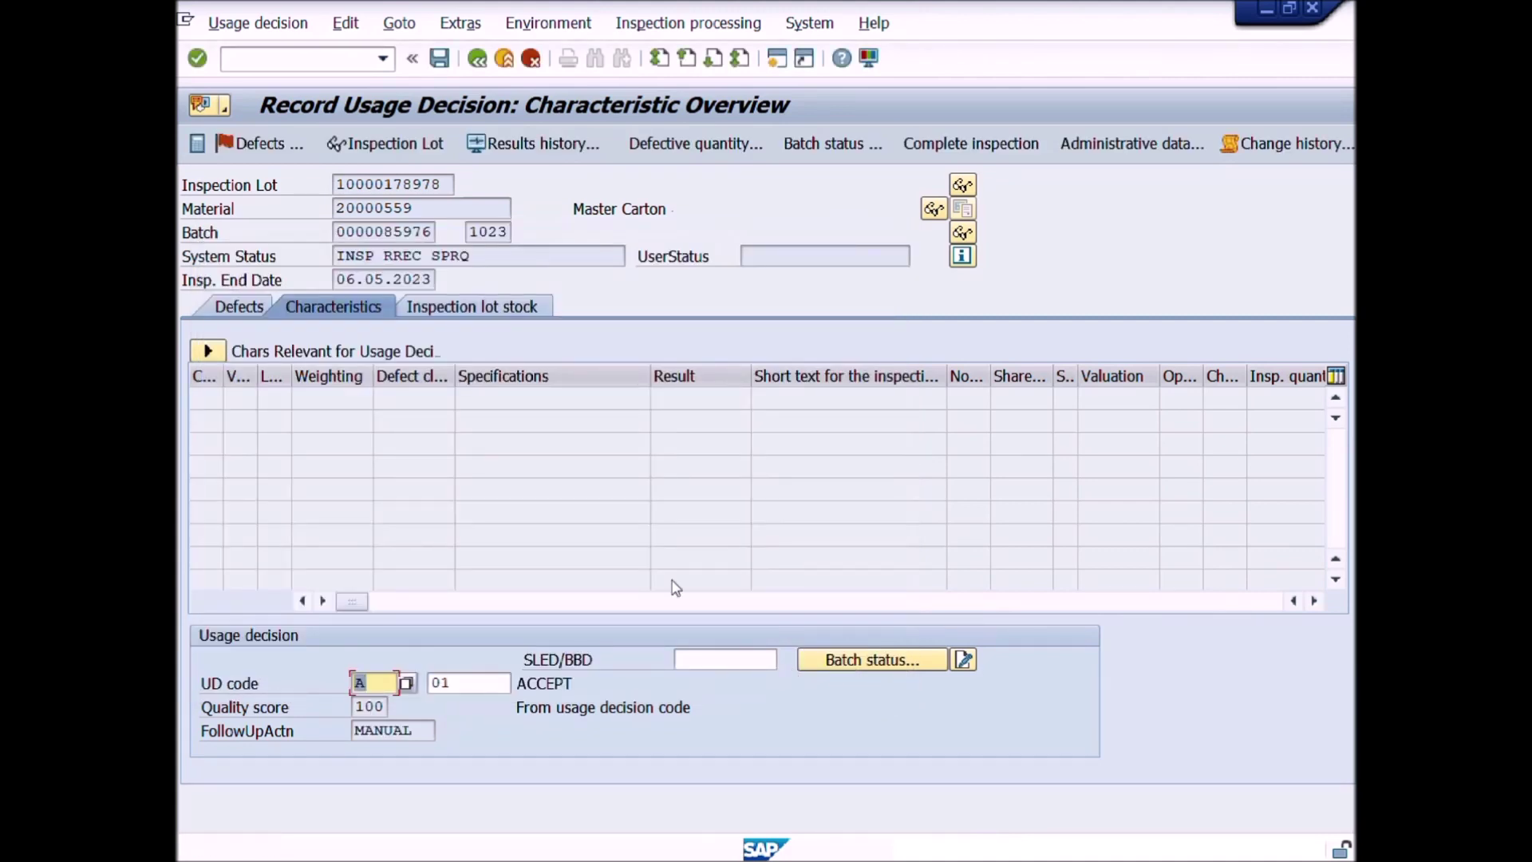
double_click(574, 684)
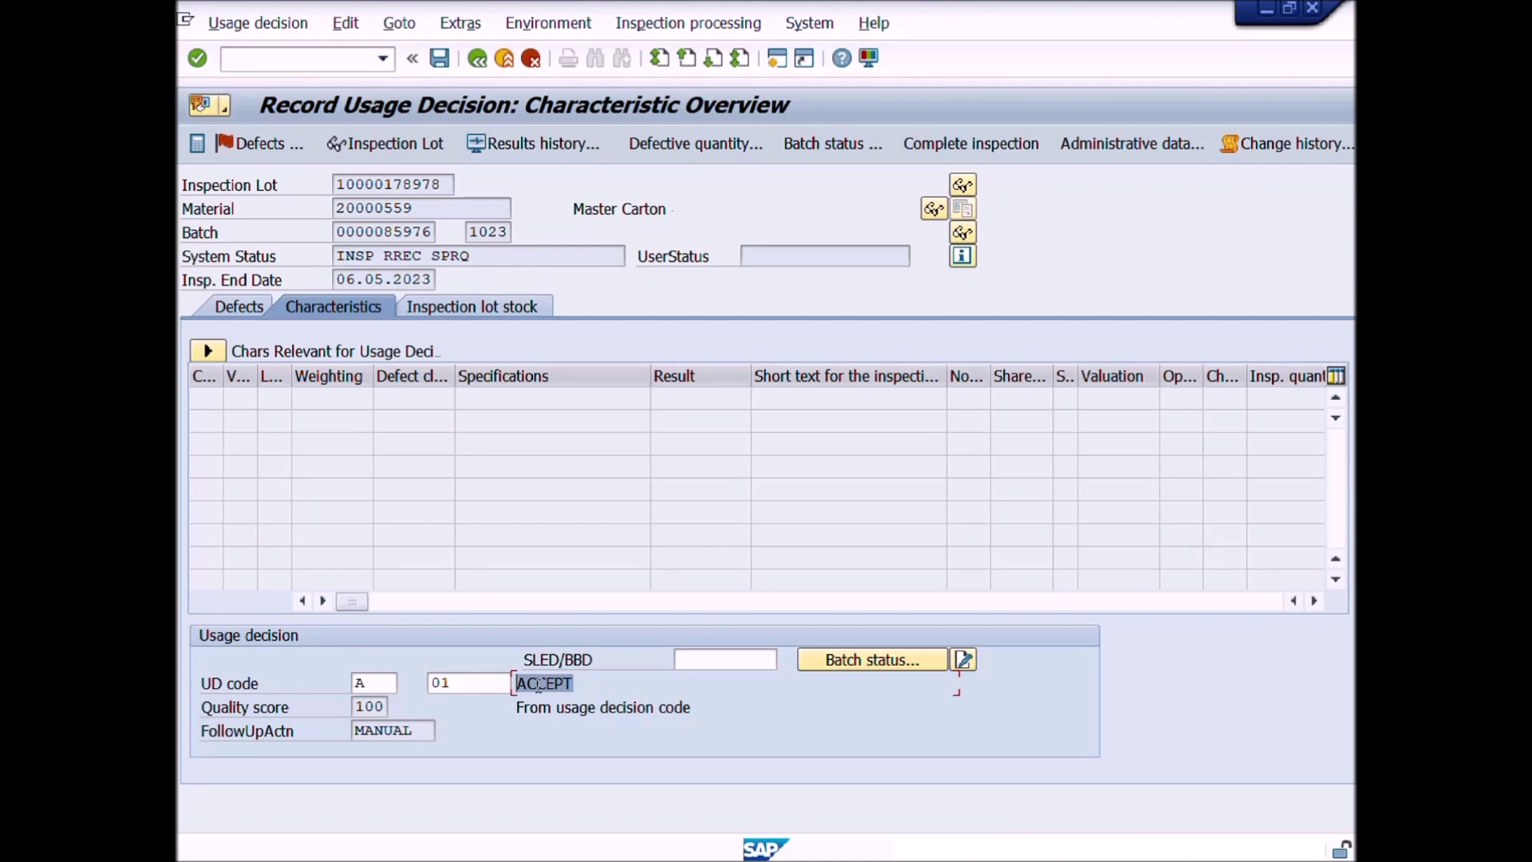
- Check the quality score of 100 and show the Inspection lot stock posting view
left_click(377, 706)
left_click(524, 310)
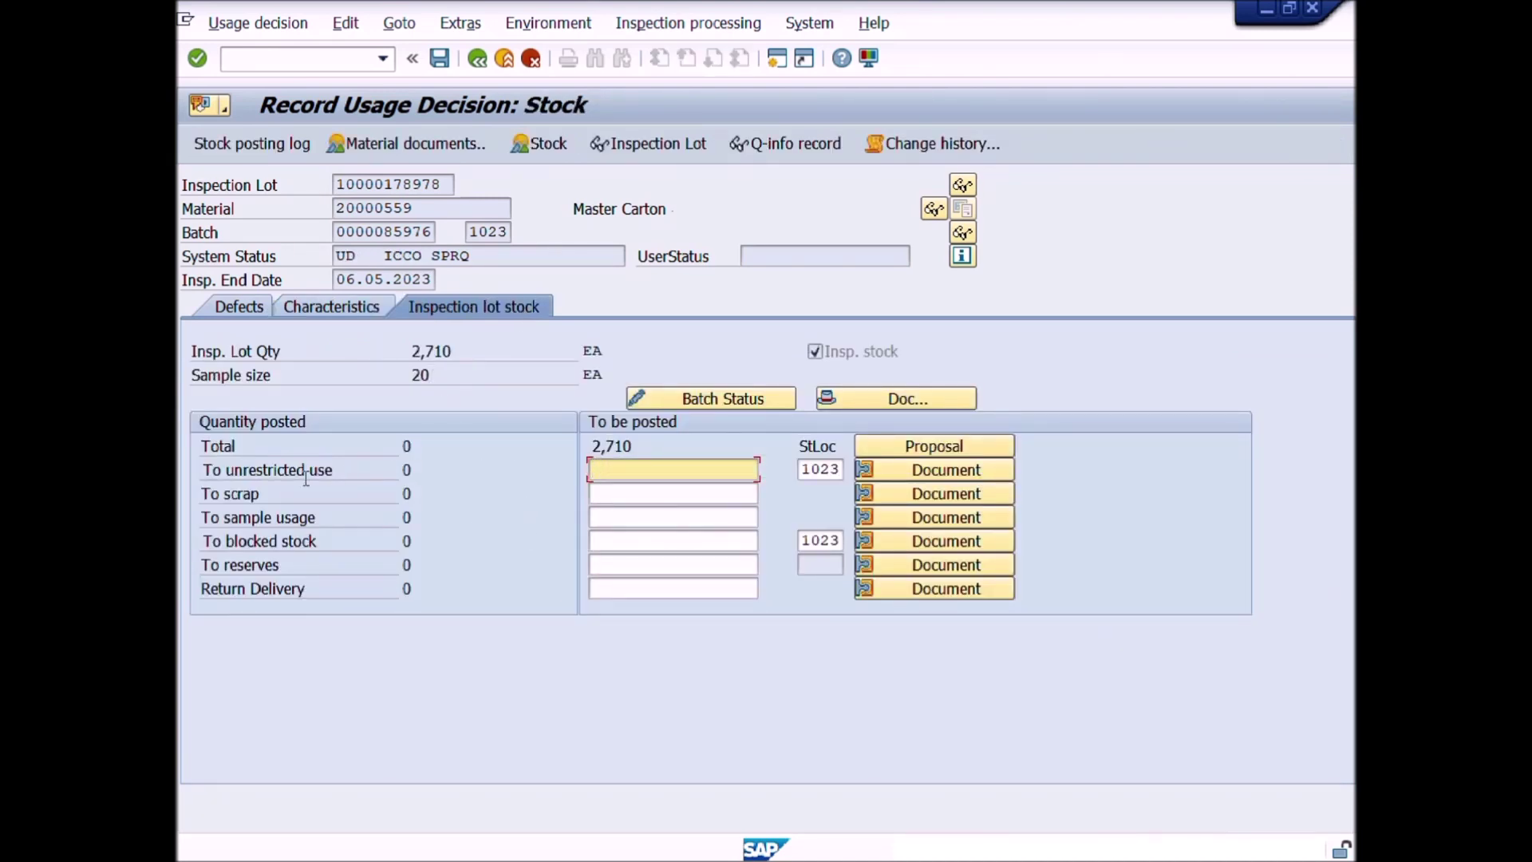
- Post the full 2,710 EA to unrestricted use at storage location 1023
key("Tab")
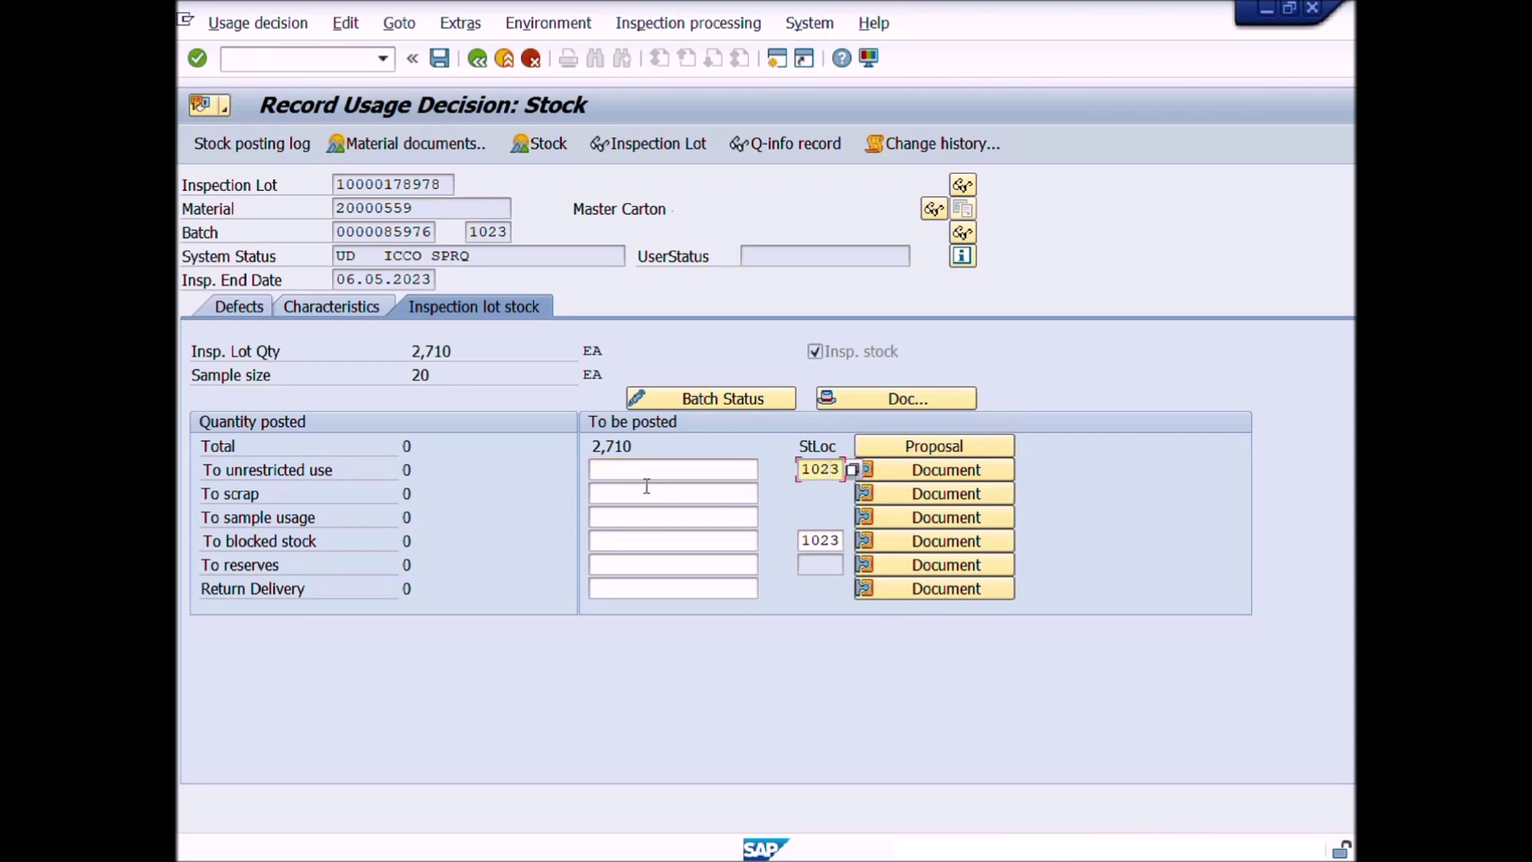
left_click(616, 472)
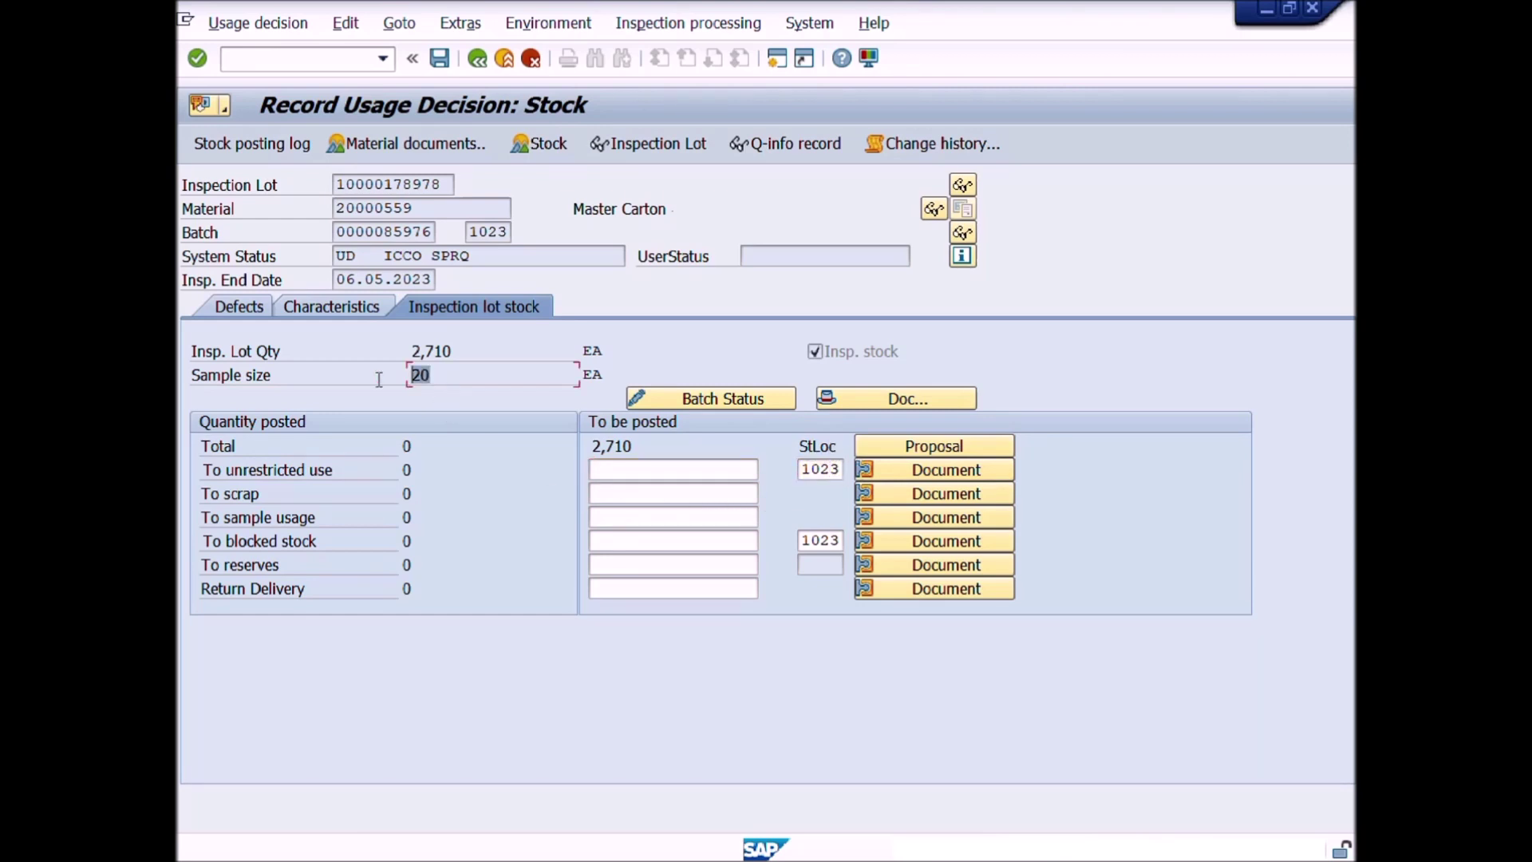
left_click(619, 515)
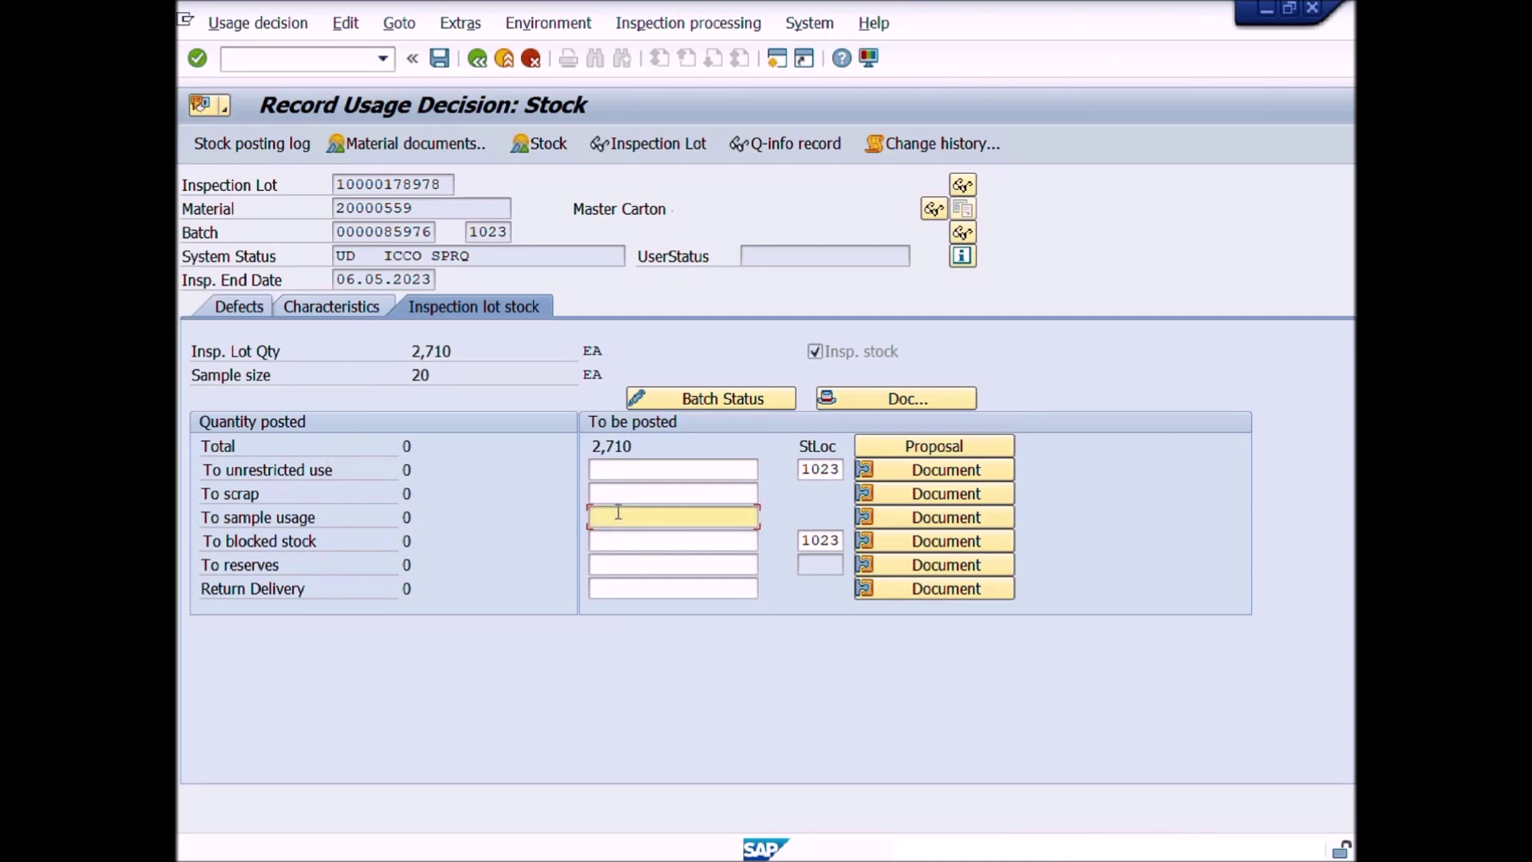
left_click(624, 471)
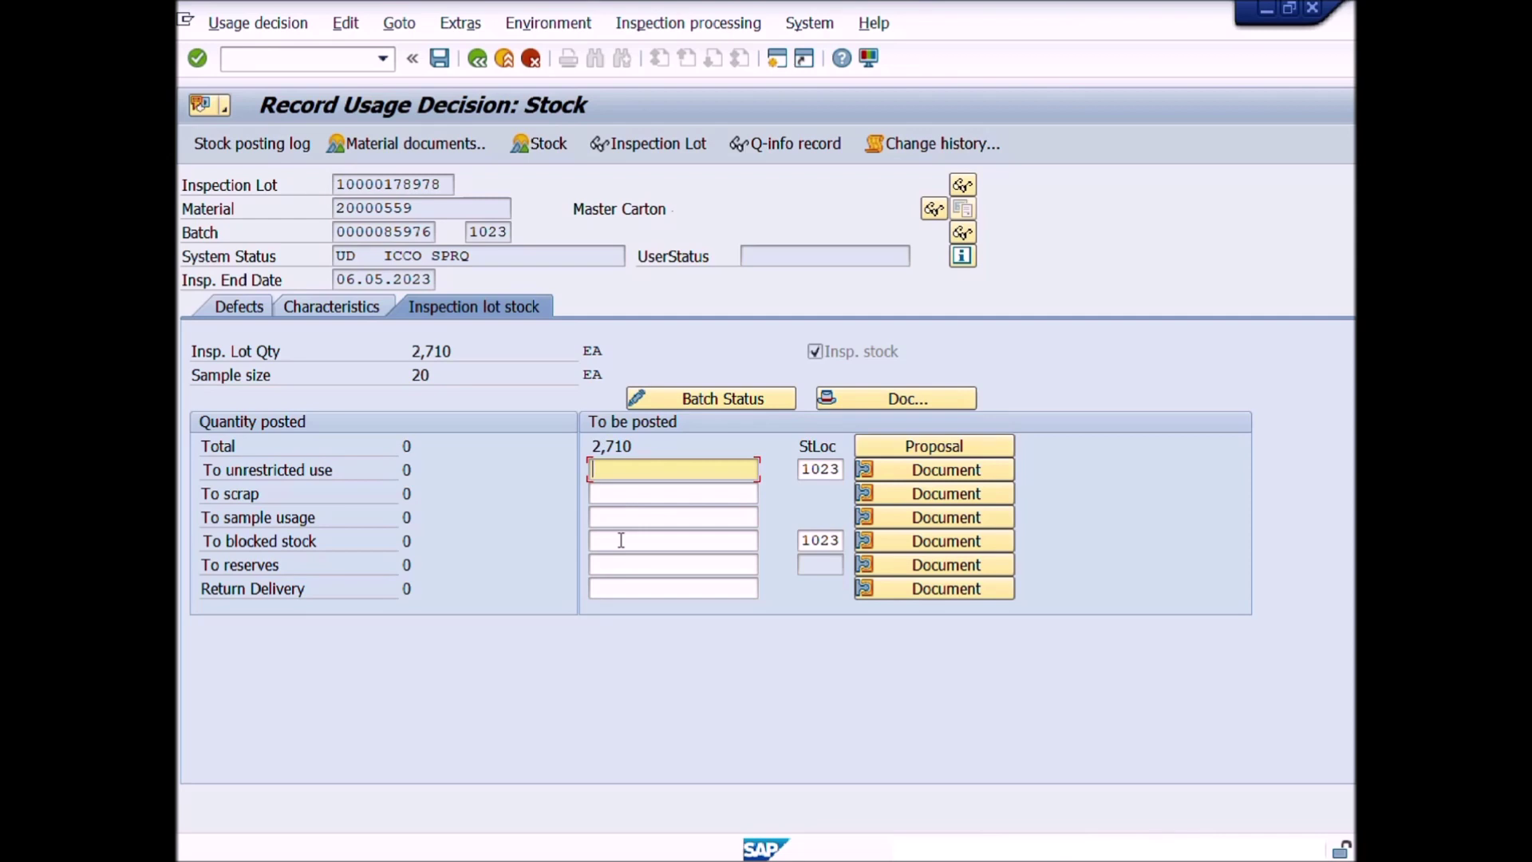
type("2710")
key("Return")
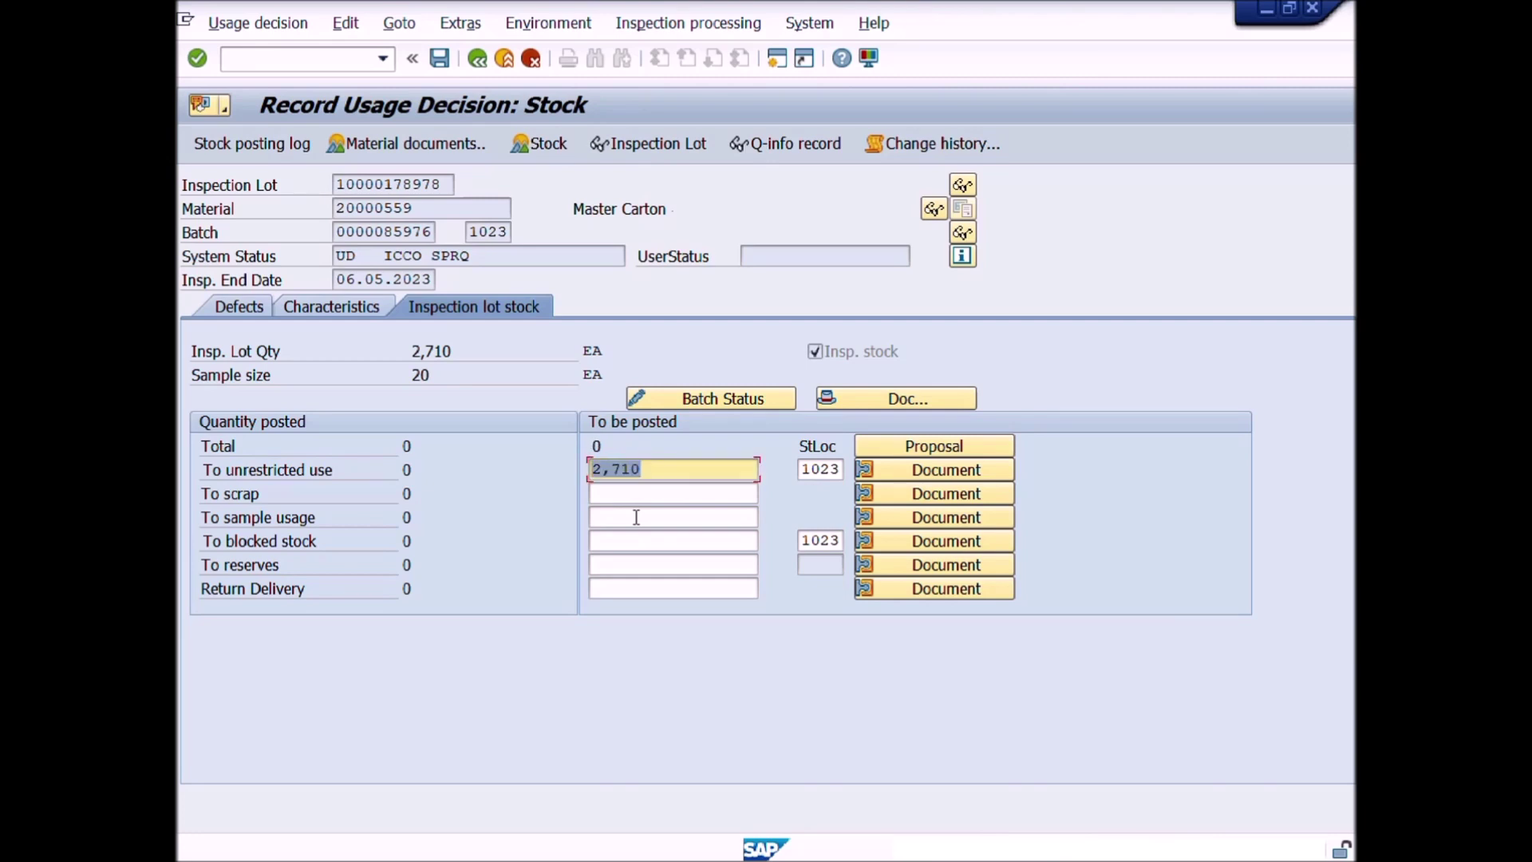
- Review the other stock posting categories, then return to the Characteristic Overview
left_click(636, 517)
left_click(633, 495)
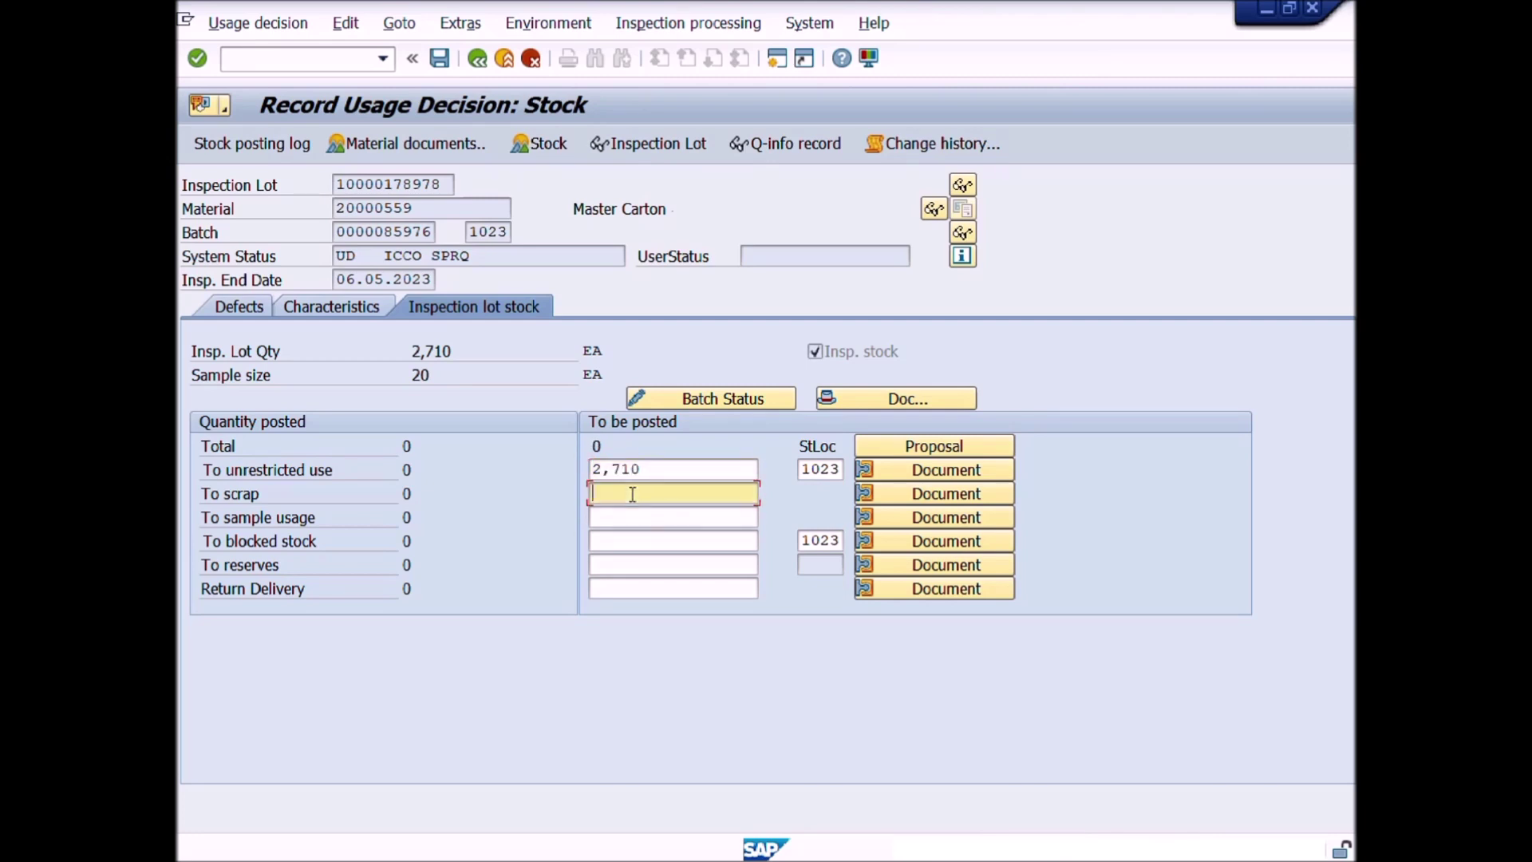
left_click(293, 477)
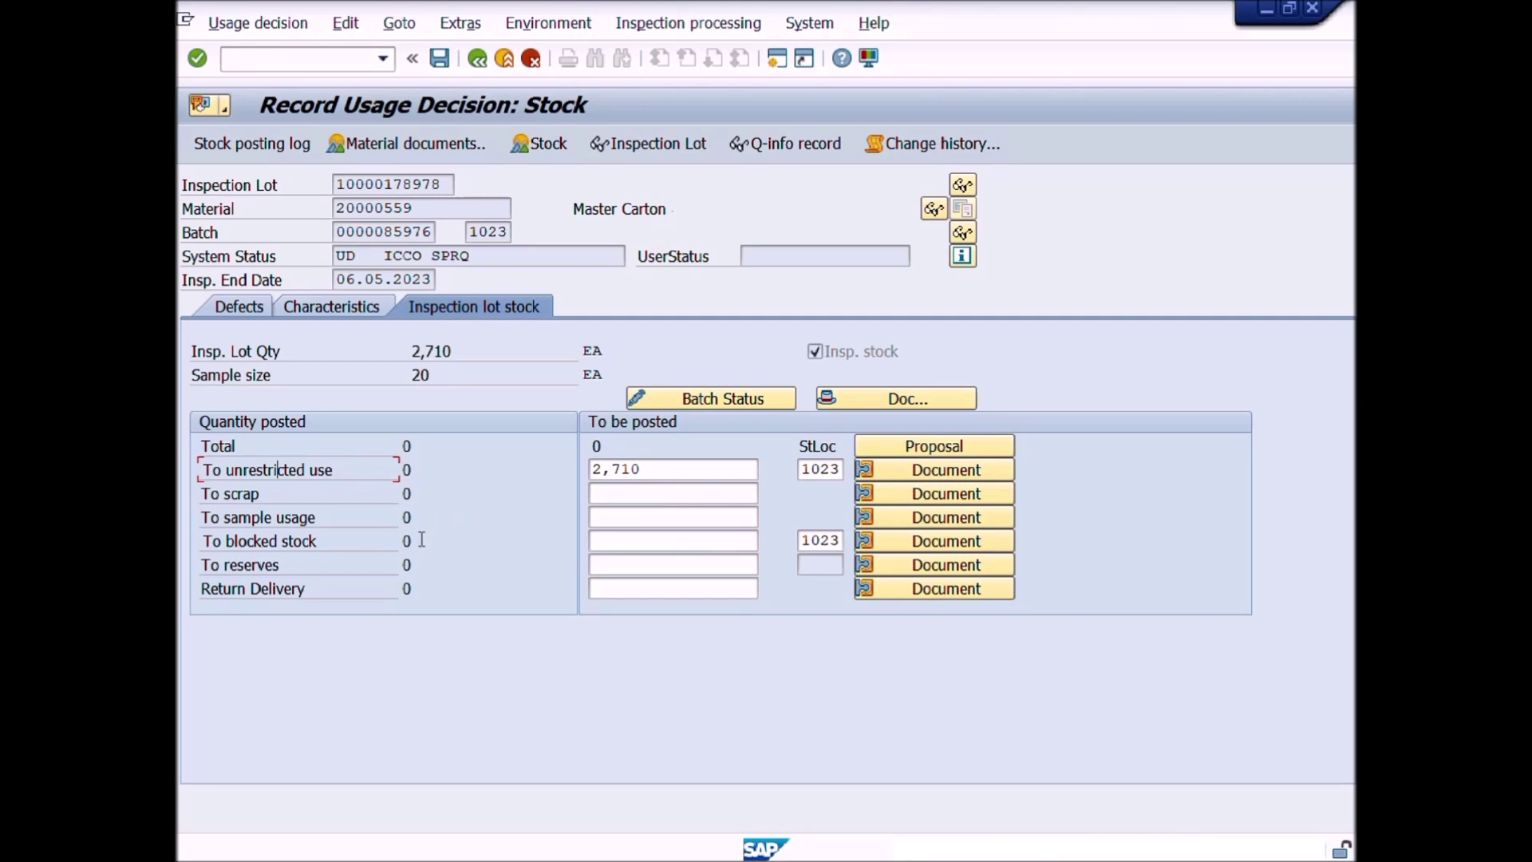
key("Down")
key("Down")
key("Down")
key("Down")
left_click_drag(320, 541, 198, 544)
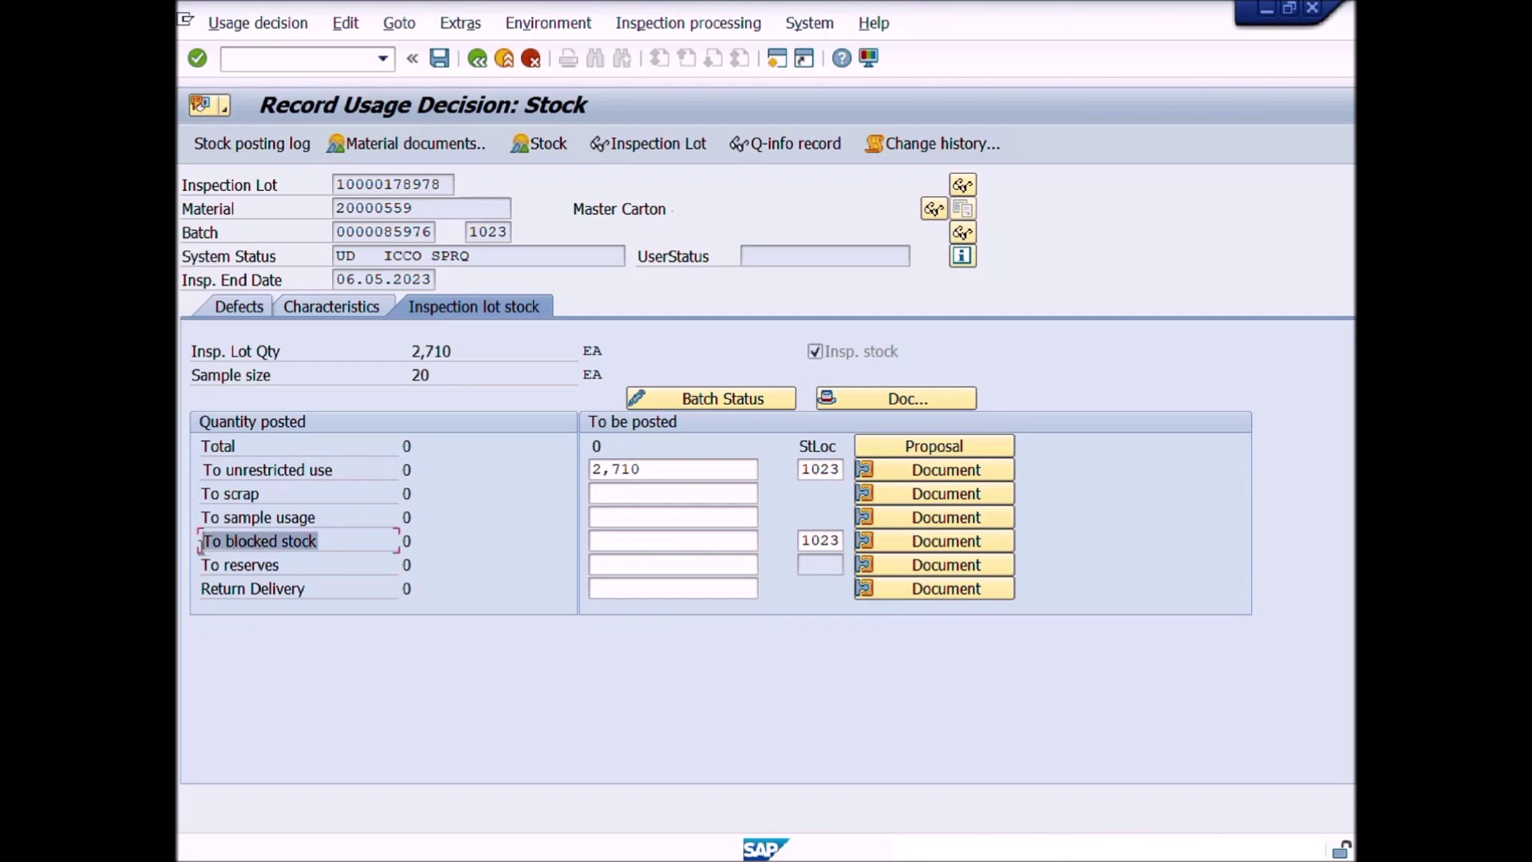
left_click(316, 590)
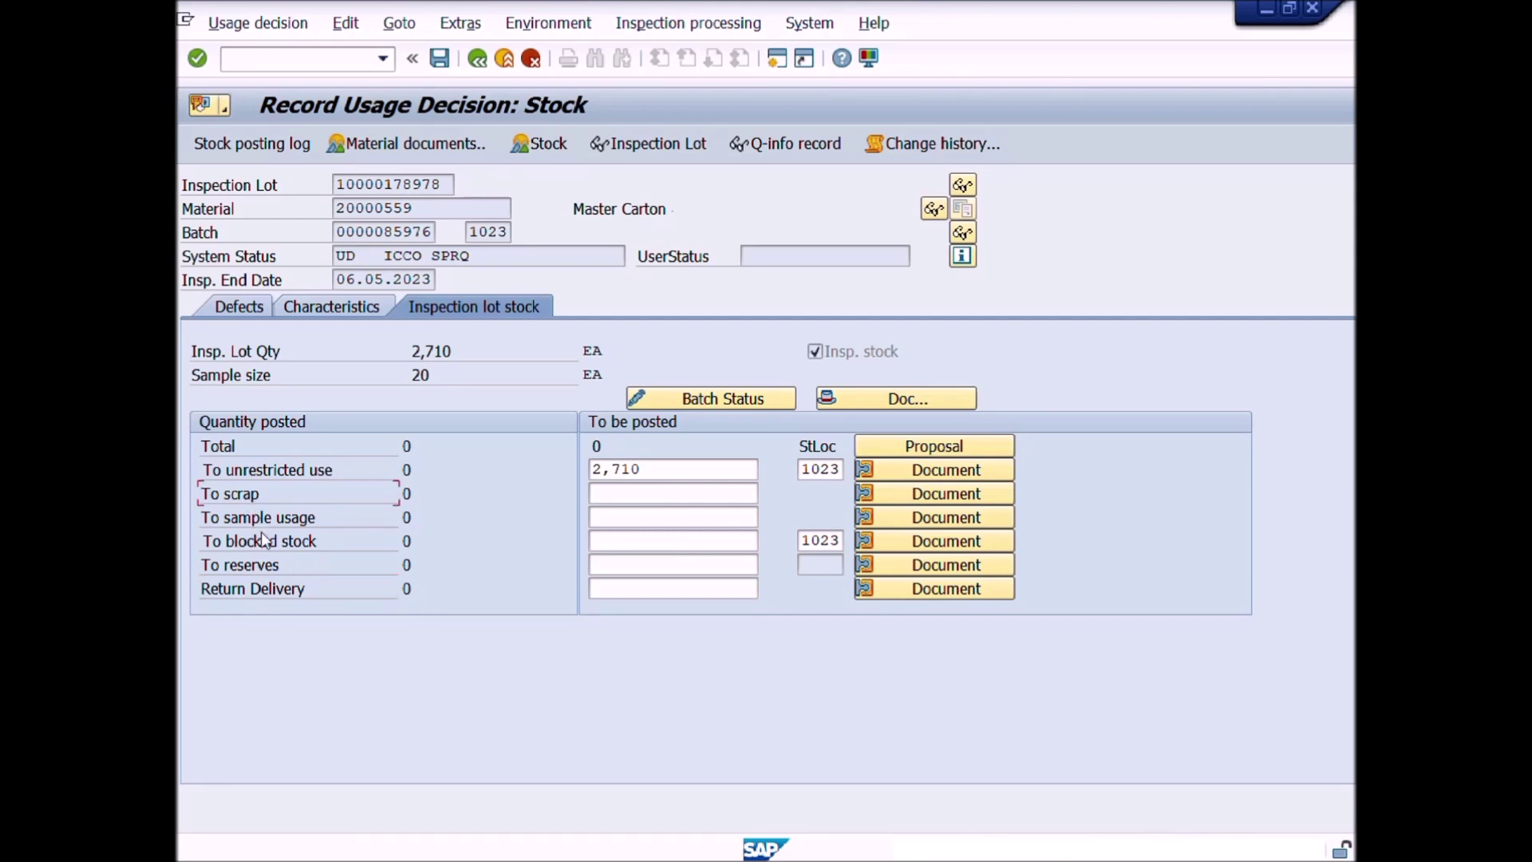
left_click(263, 569)
left_click(643, 471)
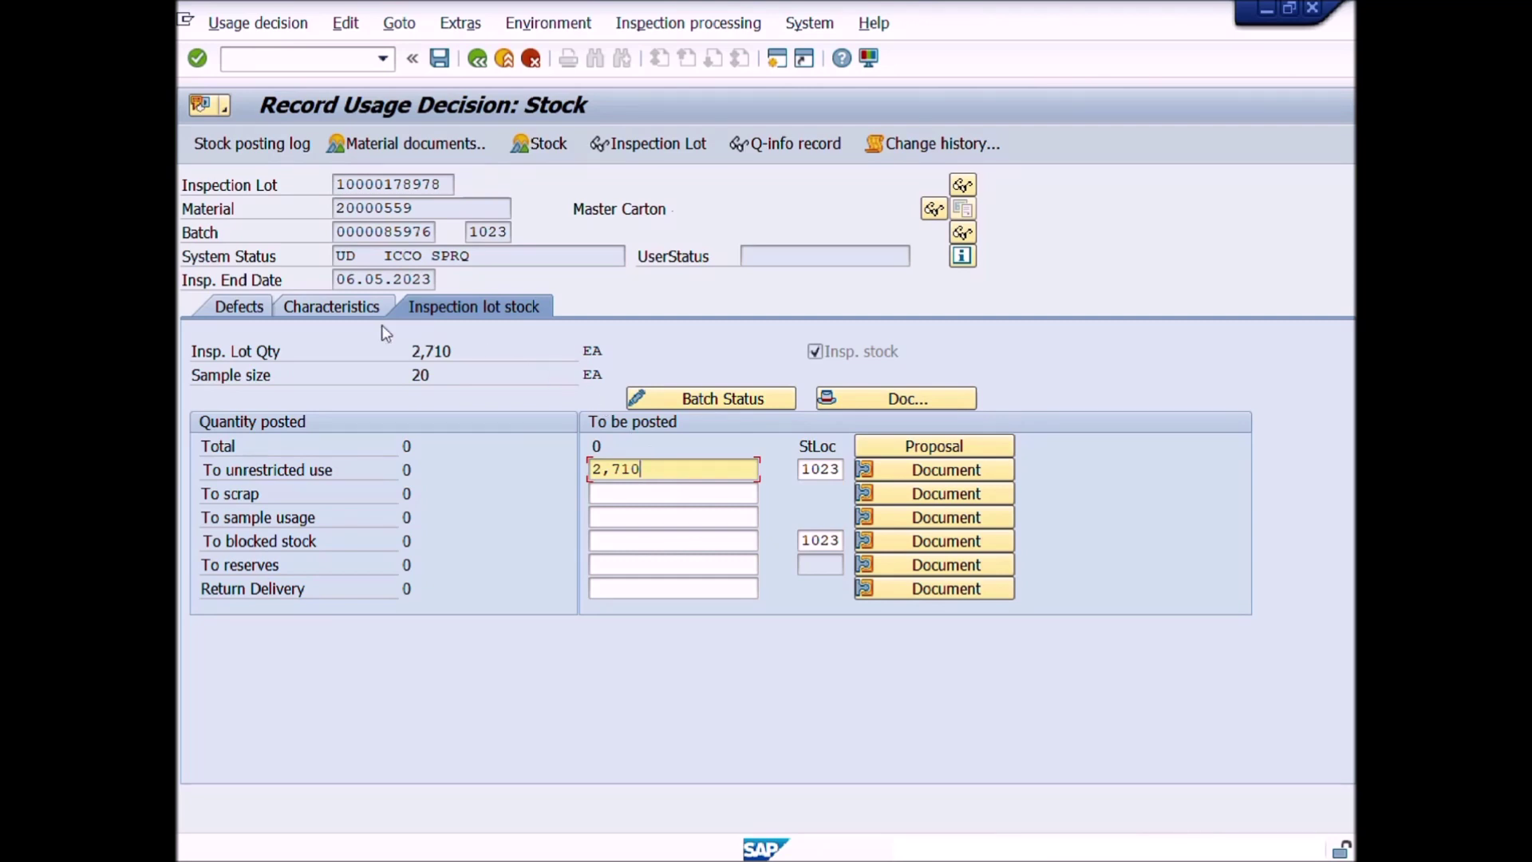
left_click(315, 307)
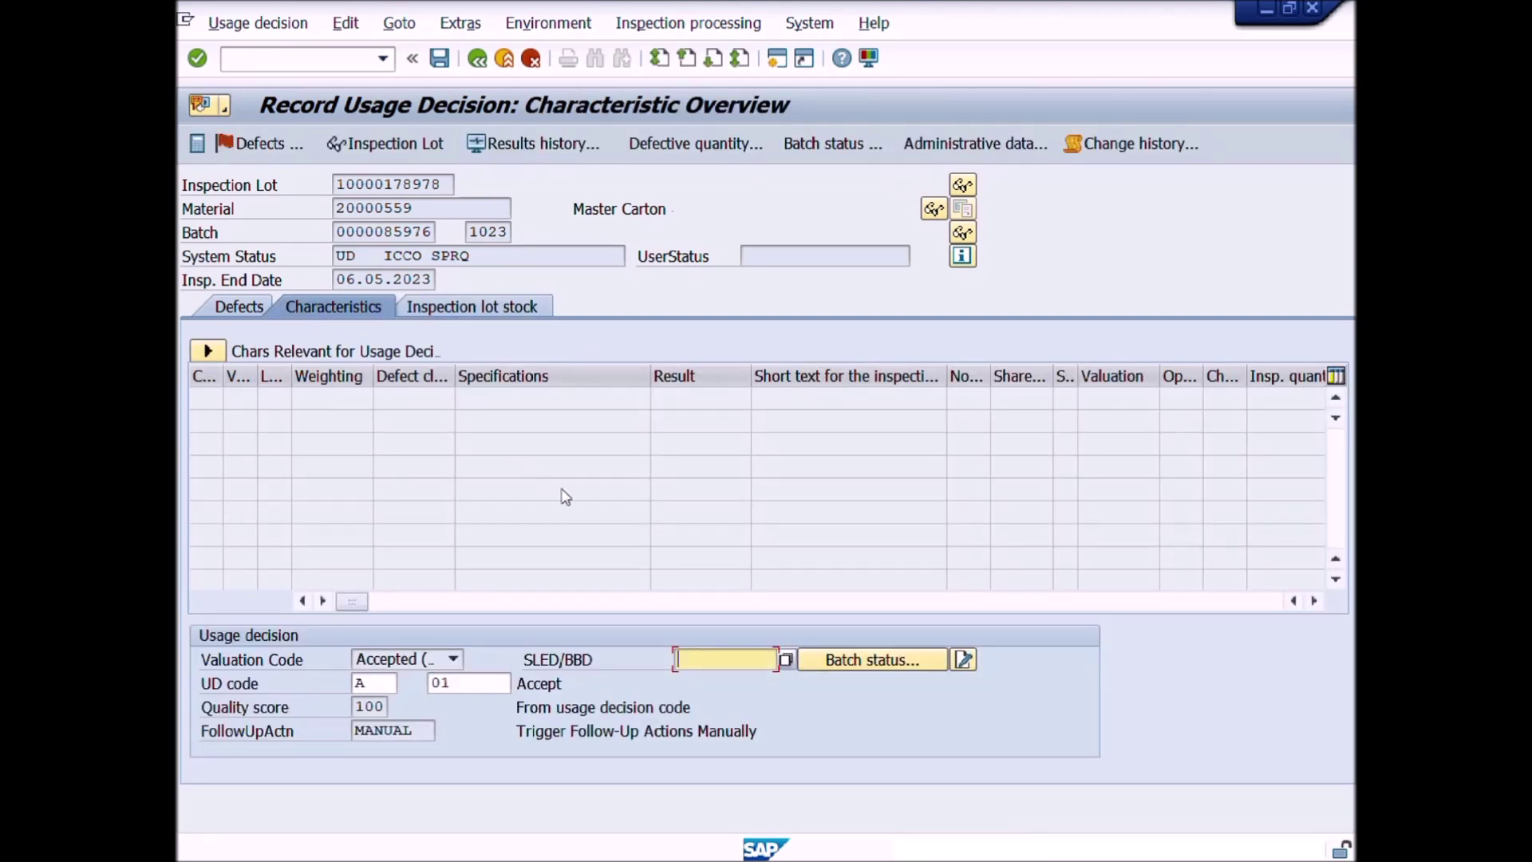
- Add the English UD long text: material meets specifications, stock released for manufacturing
left_click(973, 666)
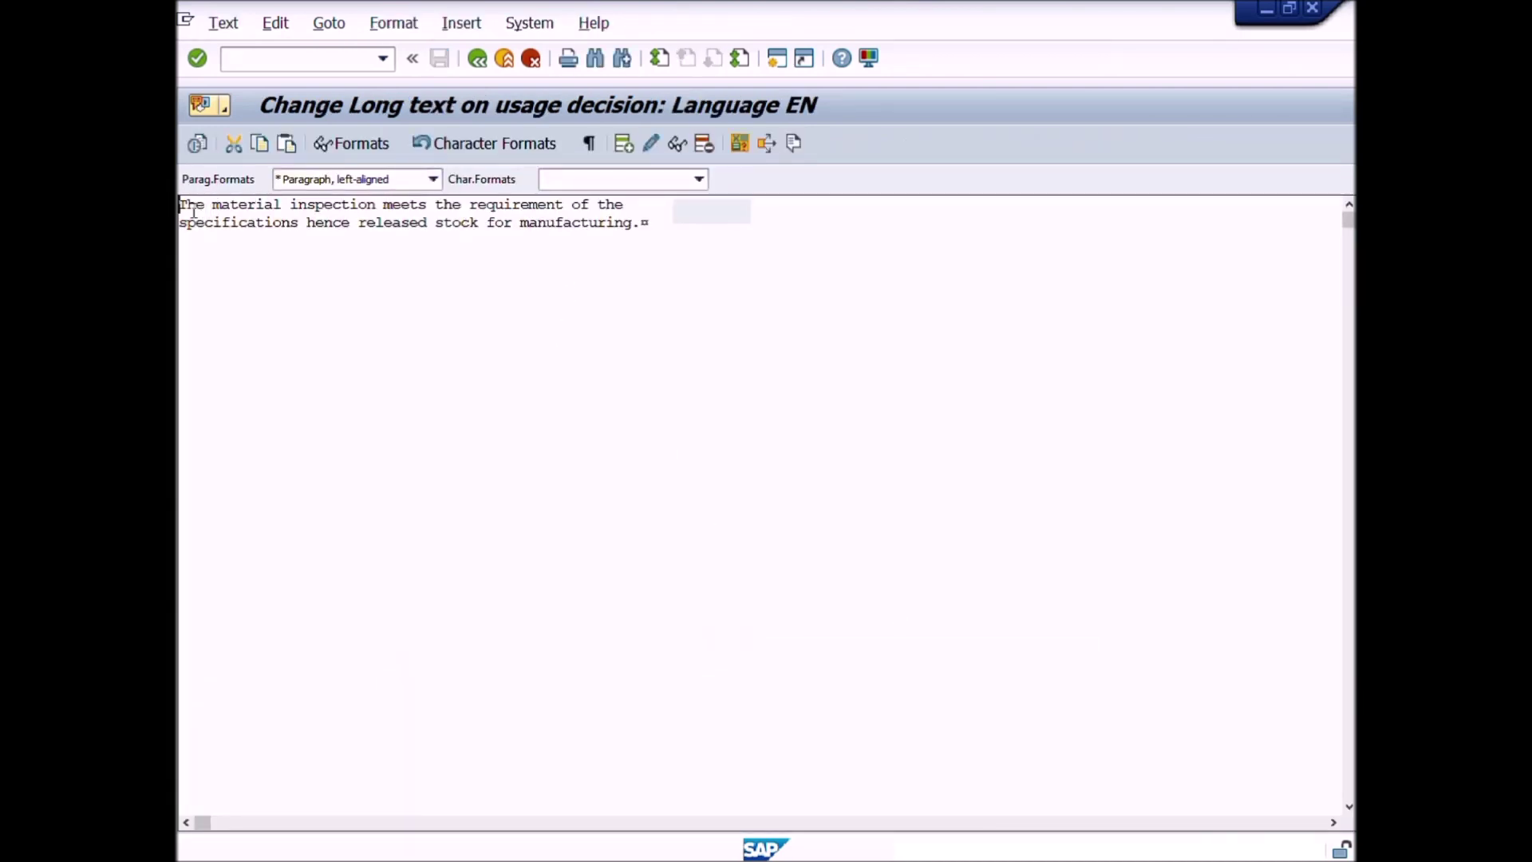
left_click_drag(179, 205, 634, 232)
left_click(523, 259)
double_click(596, 224)
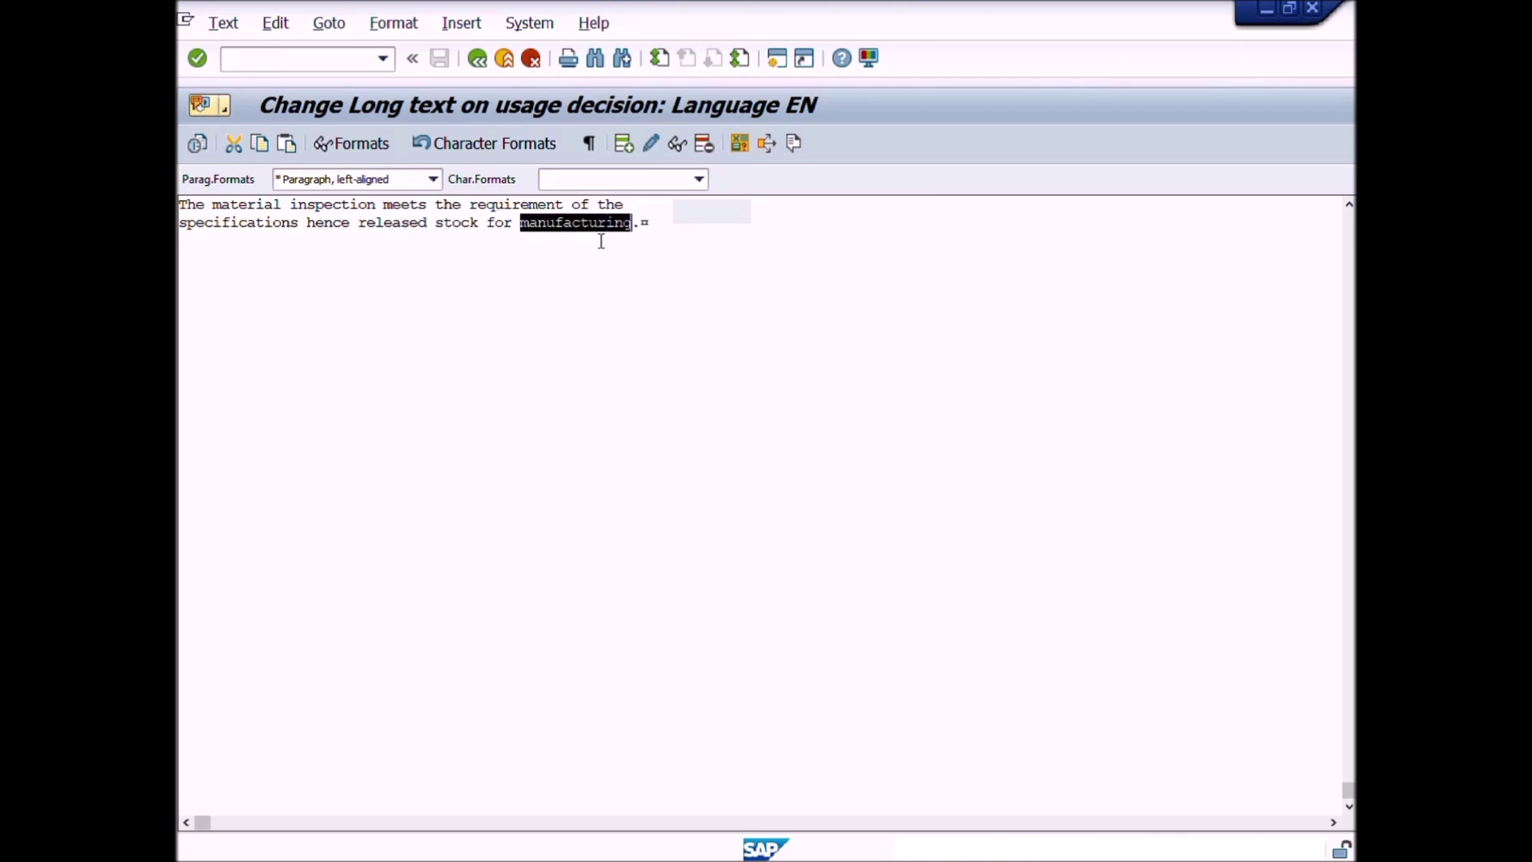
left_click(478, 61)
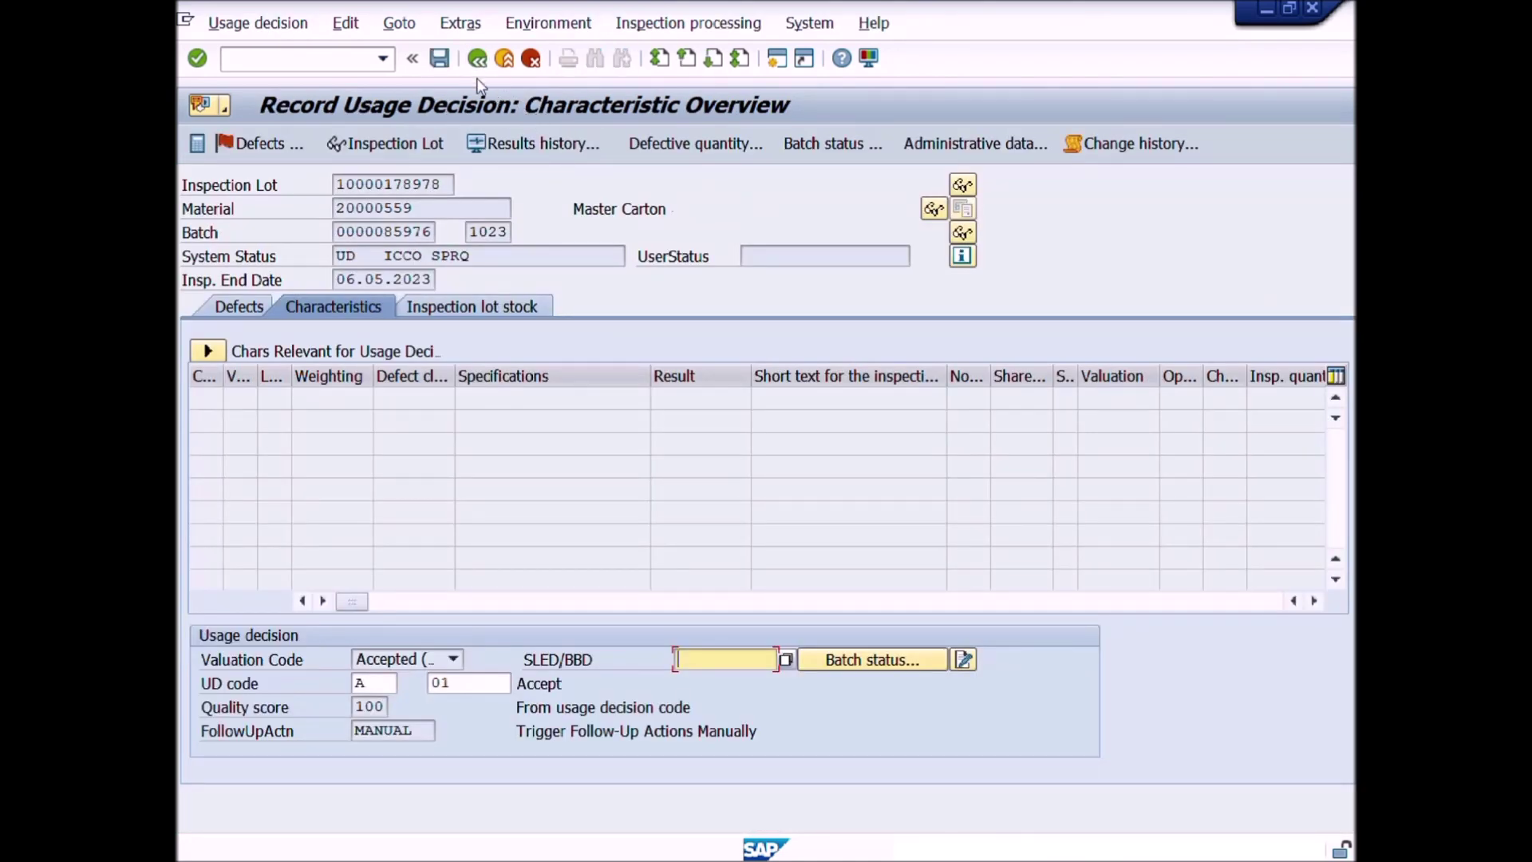